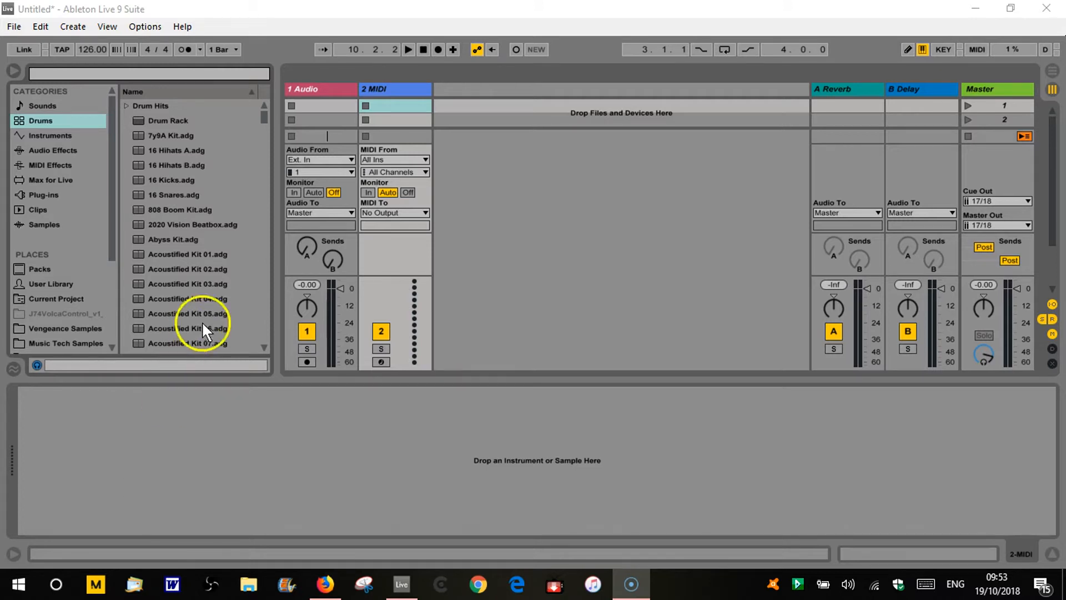
# Search the Drums category for 808 and load Kit-808 Classic.adg onto the 2 MIDI track
pyautogui.click(132, 73)
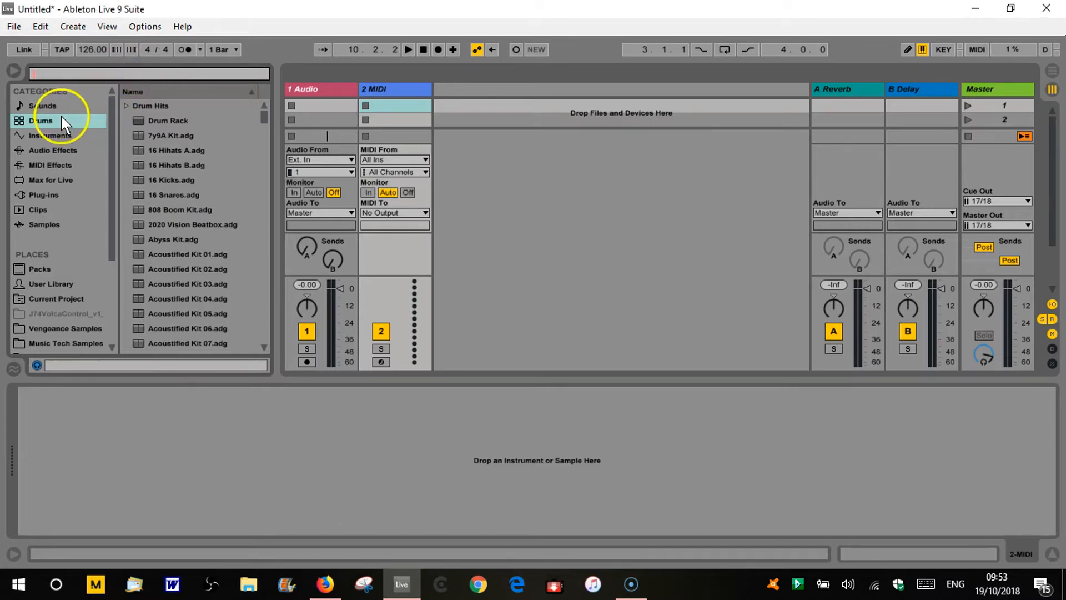
pyautogui.click(43, 120)
pyautogui.scroll(-5, 159, 197)
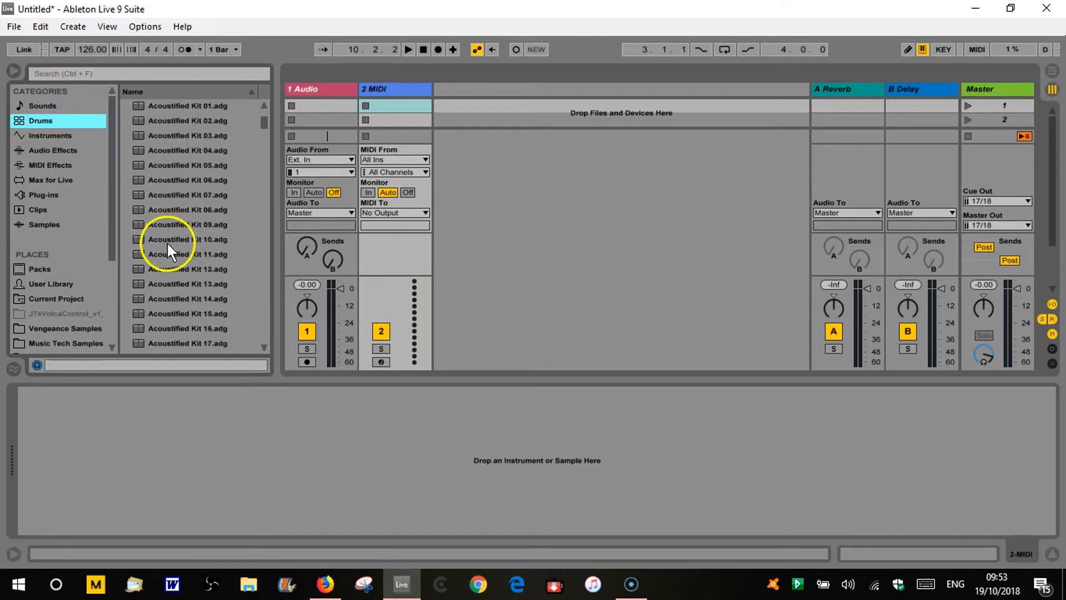
pyautogui.click(121, 74)
pyautogui.write('808')
pyautogui.click(165, 150)
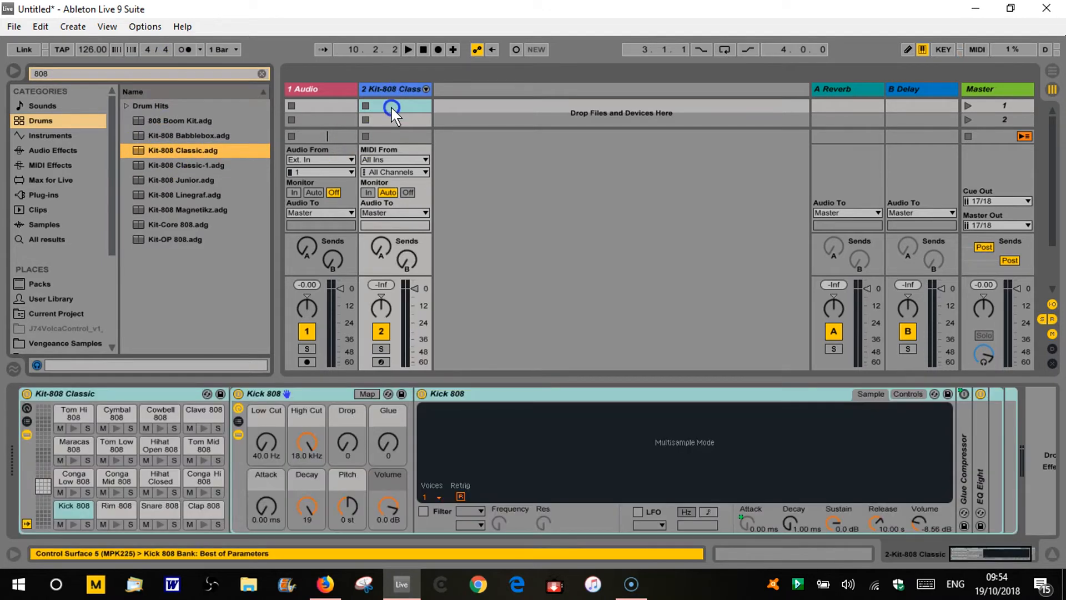
# Create a one-bar clip in the 808 track's first slot and add Kick 808 notes every three sixteenths from 1.1.1 to 1.4.1
pyautogui.doubleClick(393, 105)
pyautogui.moveTo(507, 385); pyautogui.dragTo(505, 201)
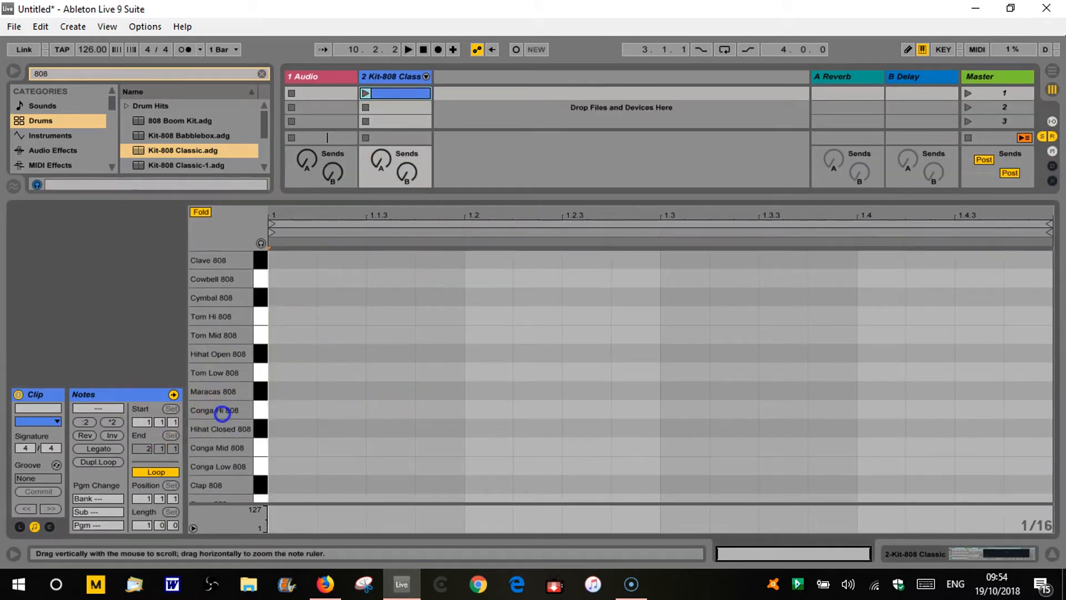
pyautogui.scroll(-3, 219, 449)
pyautogui.doubleClick(284, 491)
pyautogui.doubleClick(431, 489)
pyautogui.doubleClick(572, 488)
pyautogui.click(723, 492)
pyautogui.doubleClick(723, 491)
pyautogui.doubleClick(891, 492)
# Launch the kick clip to audition it, set the song tempo to 111 BPM and stop playback
pyautogui.press('space')
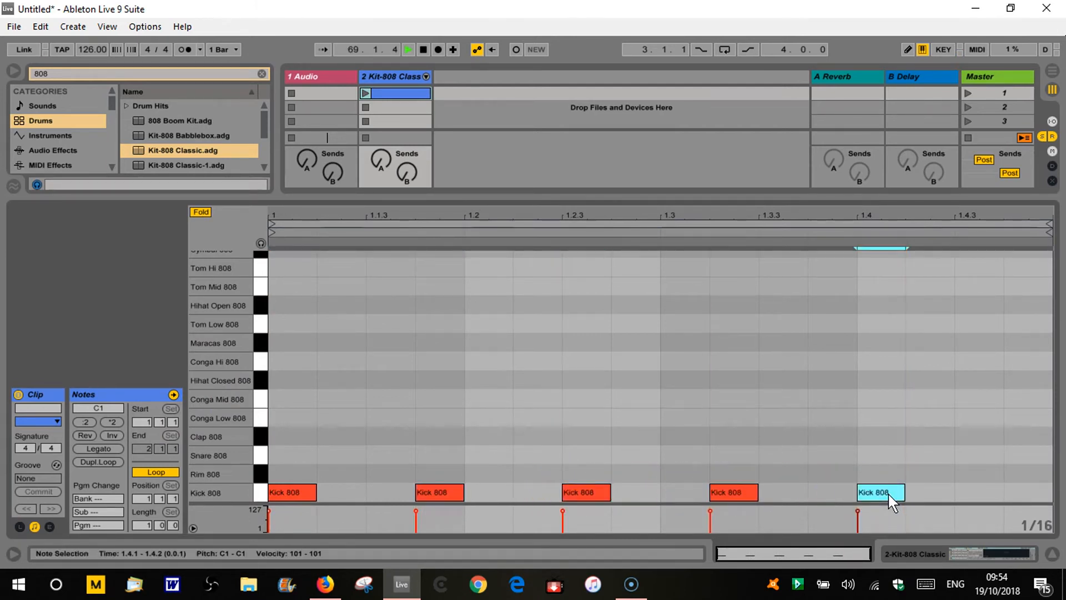
pyautogui.click(423, 49)
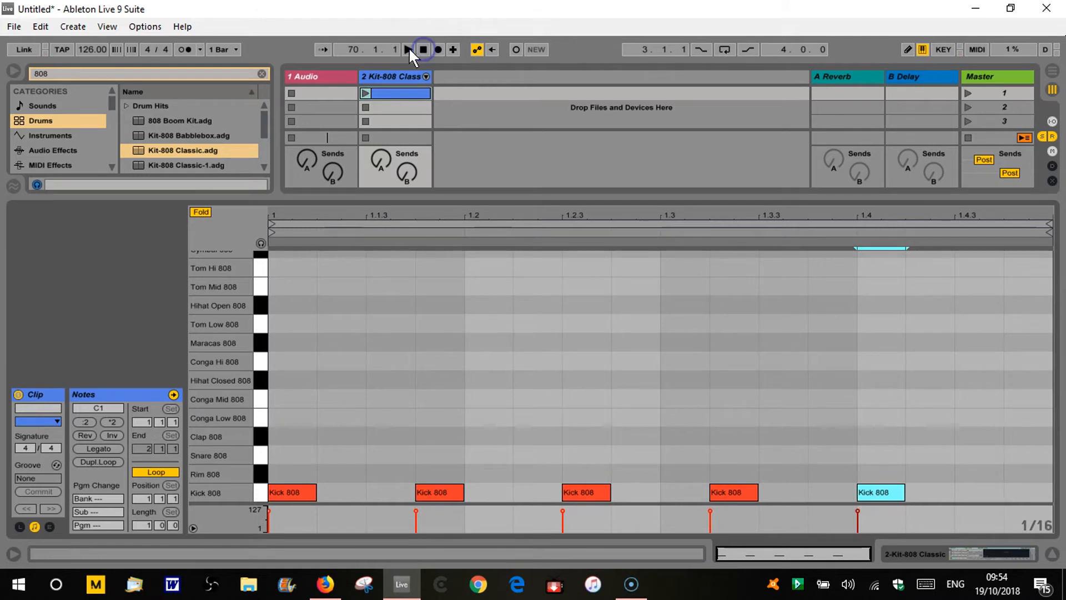
pyautogui.click(367, 88)
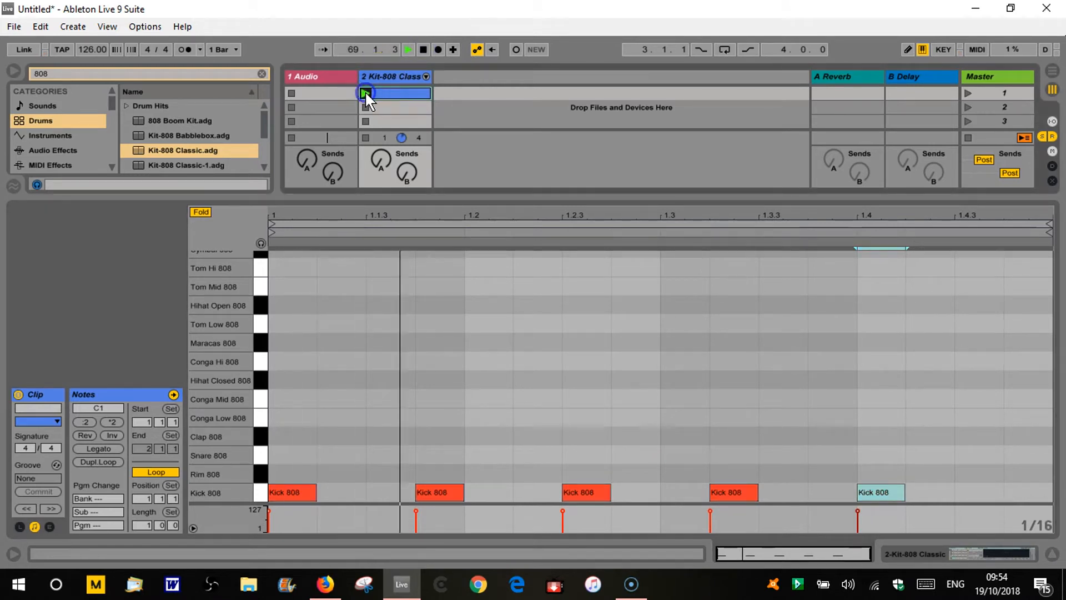
pyautogui.click(81, 50)
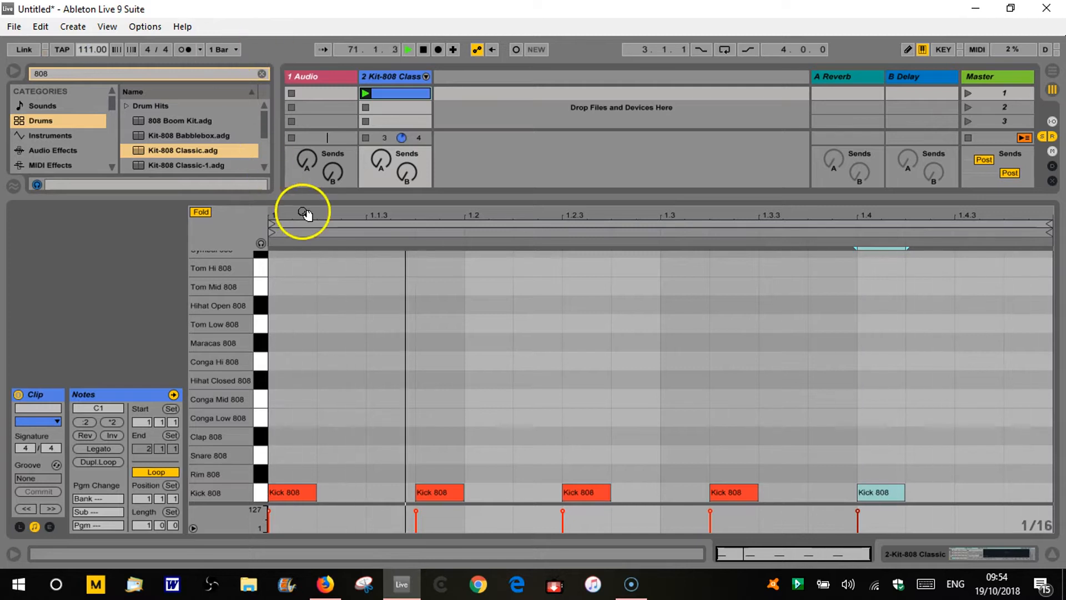
pyautogui.hotkey('shift', 'Tab')
pyautogui.click(424, 49)
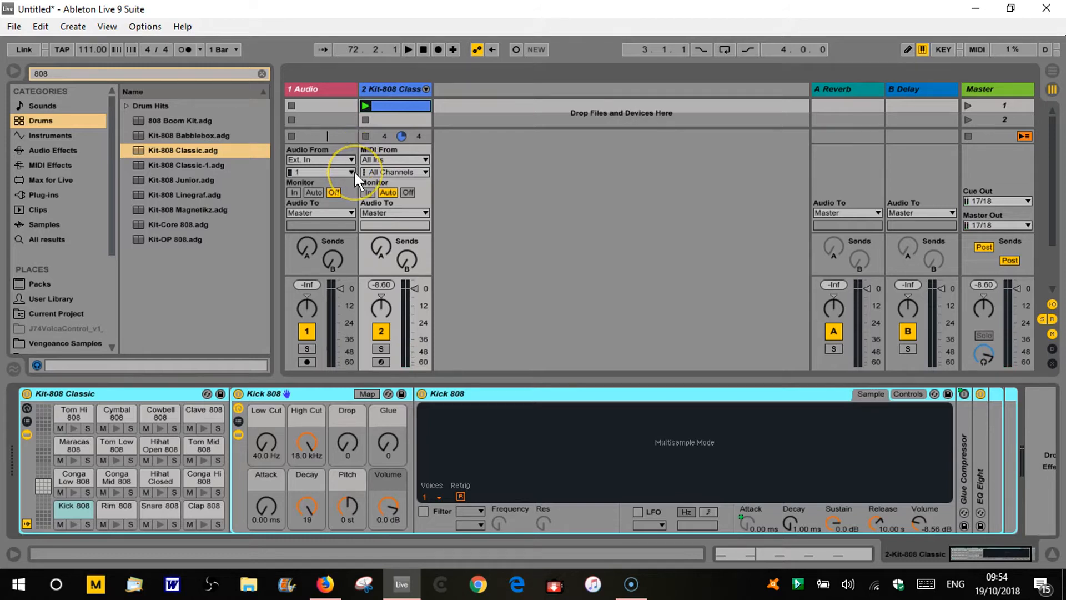
# Duplicate the kick clip's loop twice to make it four bars long, and shrink the enlarged note editor
pyautogui.hotkey('shift', 'Tab')
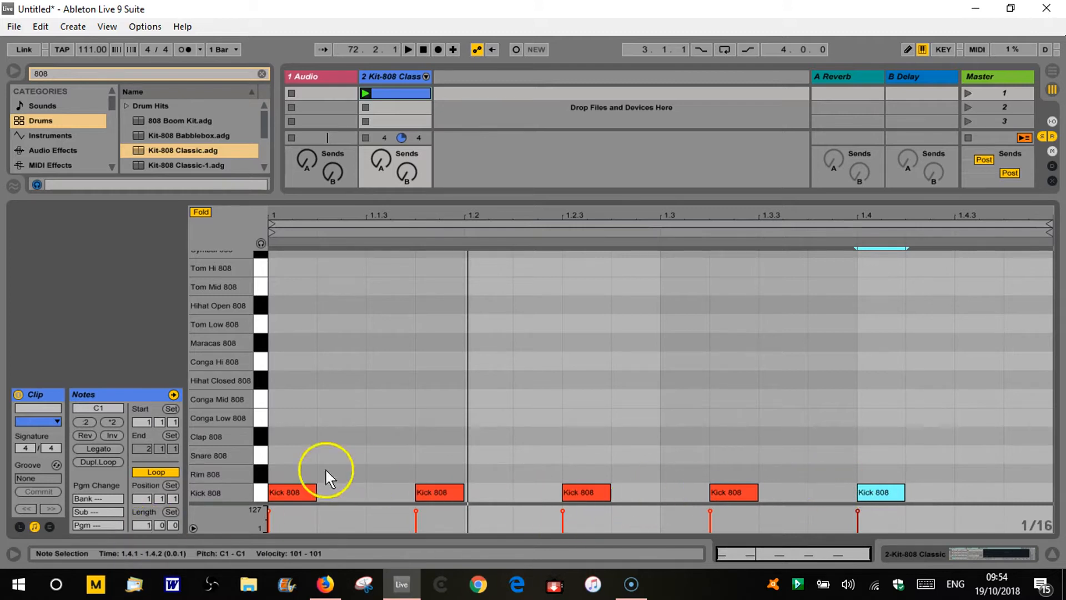
pyautogui.click(101, 462)
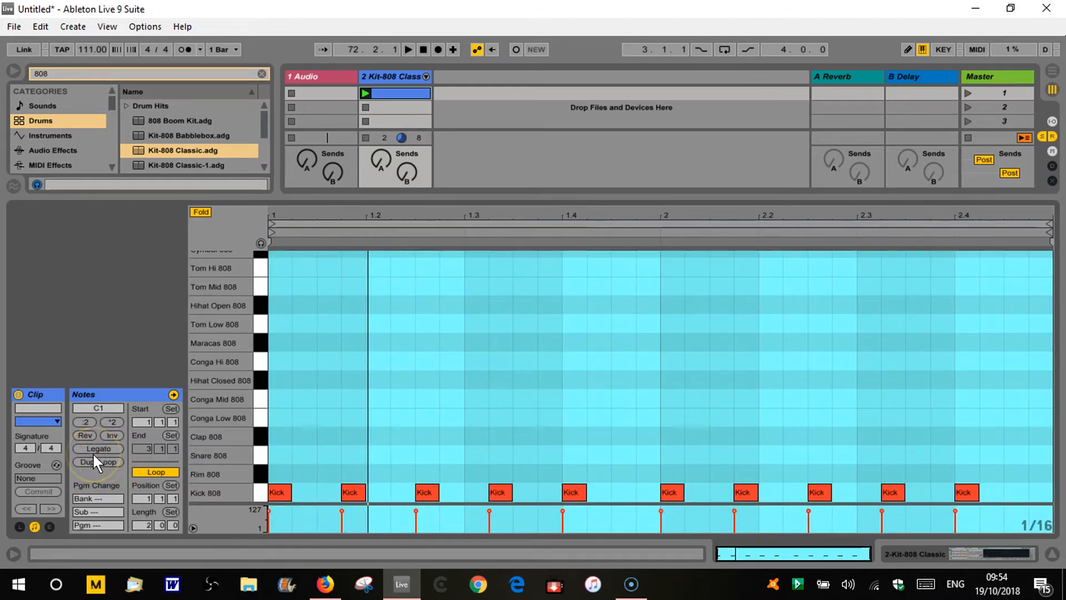
pyautogui.click(95, 462)
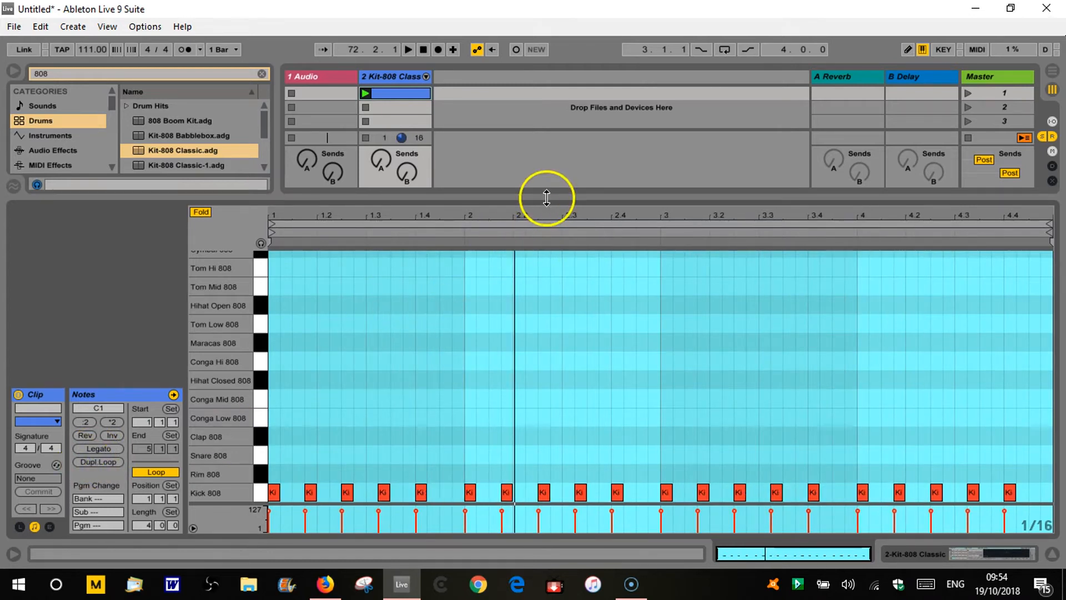
pyautogui.moveTo(548, 197); pyautogui.dragTo(572, 383)
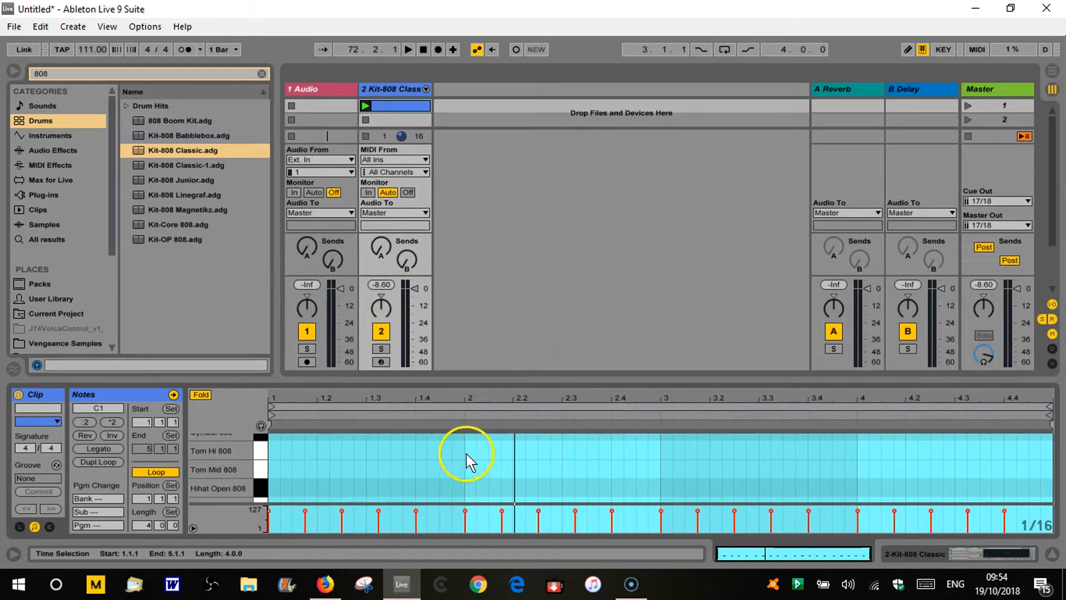
pyautogui.moveTo(609, 375); pyautogui.dragTo(611, 400)
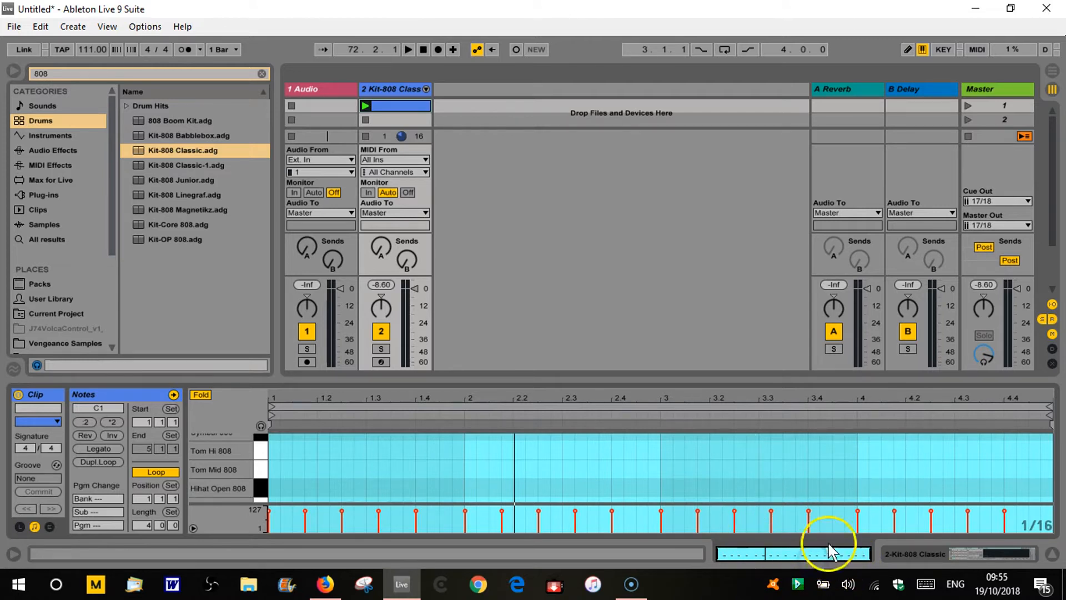
# Alternate between the 808 kit's device view and the kick clip's note view, finishing on the devices
pyautogui.click(947, 555)
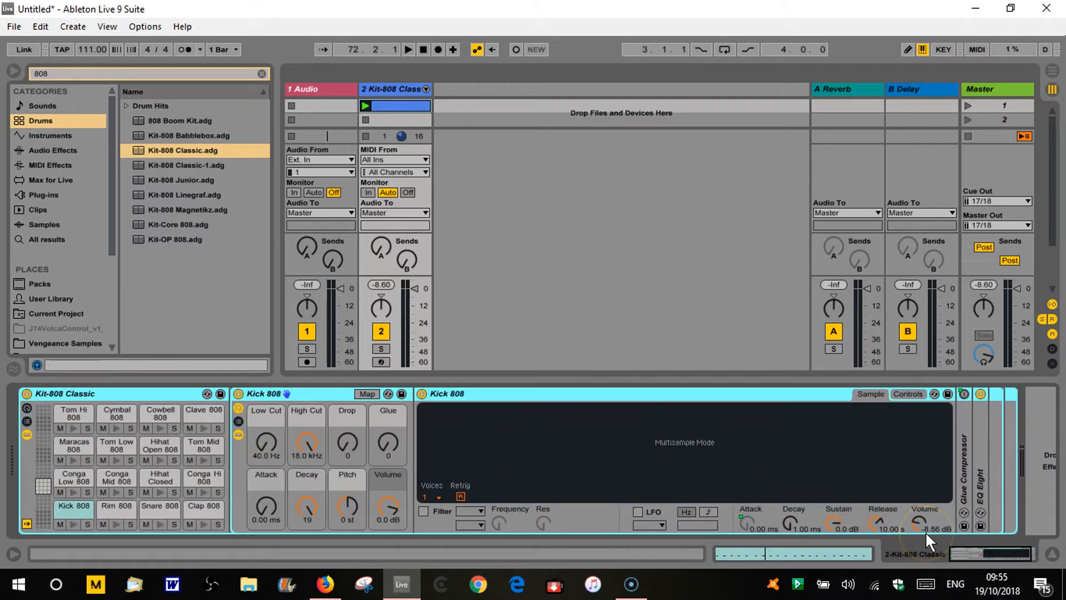
pyautogui.hotkey('shift', 'Tab')
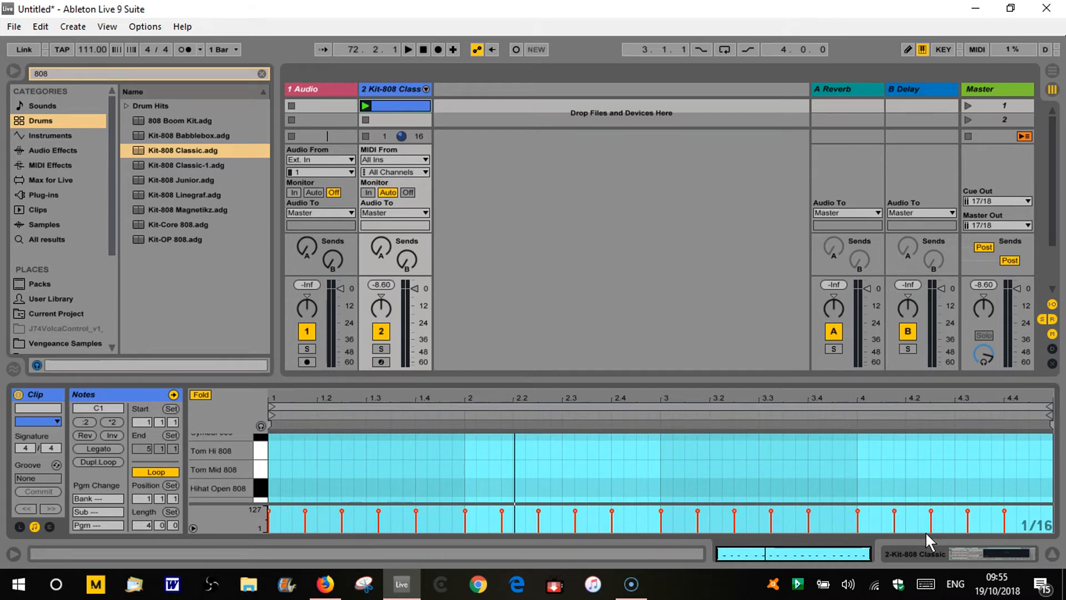
pyautogui.hotkey('shift', 'Tab')
pyautogui.hotkey('shift', 'Tab')
pyautogui.hotkey('shift', 'Tab')
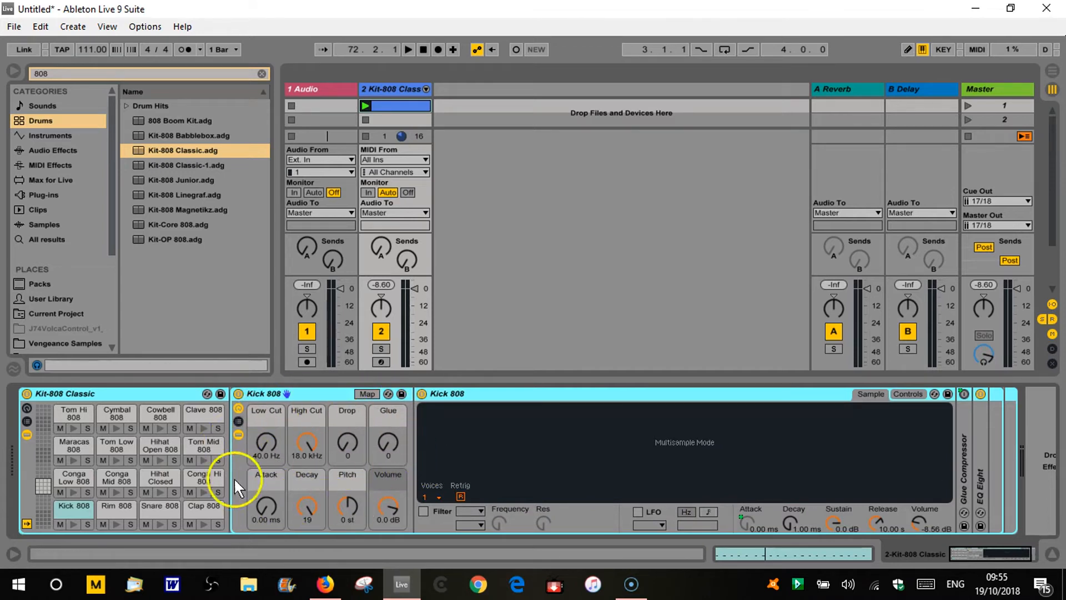
# Toggle the Kick 808 rack's macro controls, chain list and devices, leaving the macros and devices shown
pyautogui.click(238, 407)
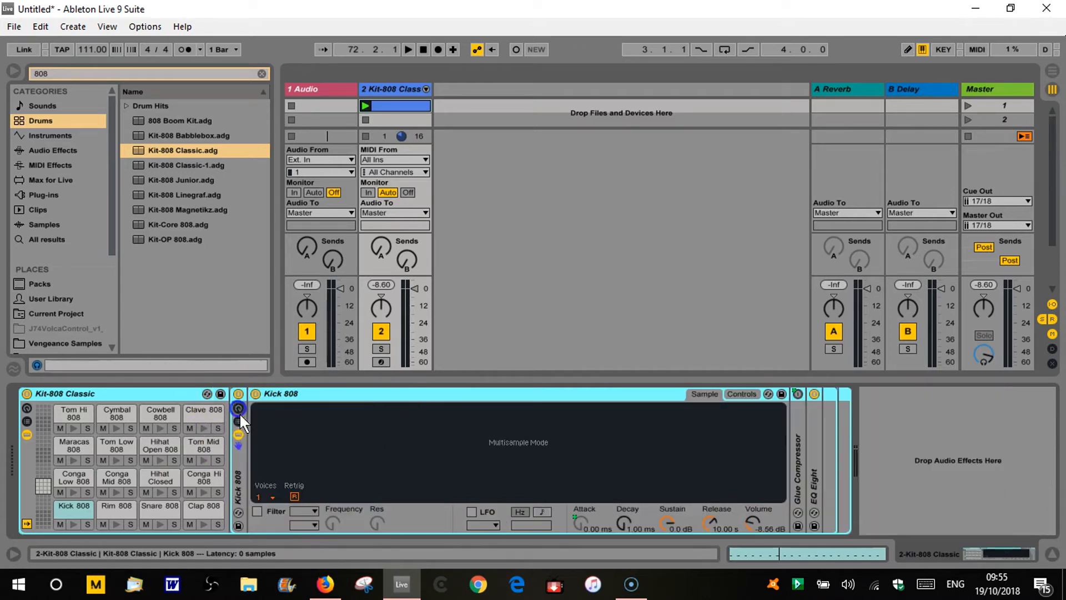
pyautogui.click(238, 433)
pyautogui.click(240, 411)
pyautogui.click(240, 410)
pyautogui.click(238, 421)
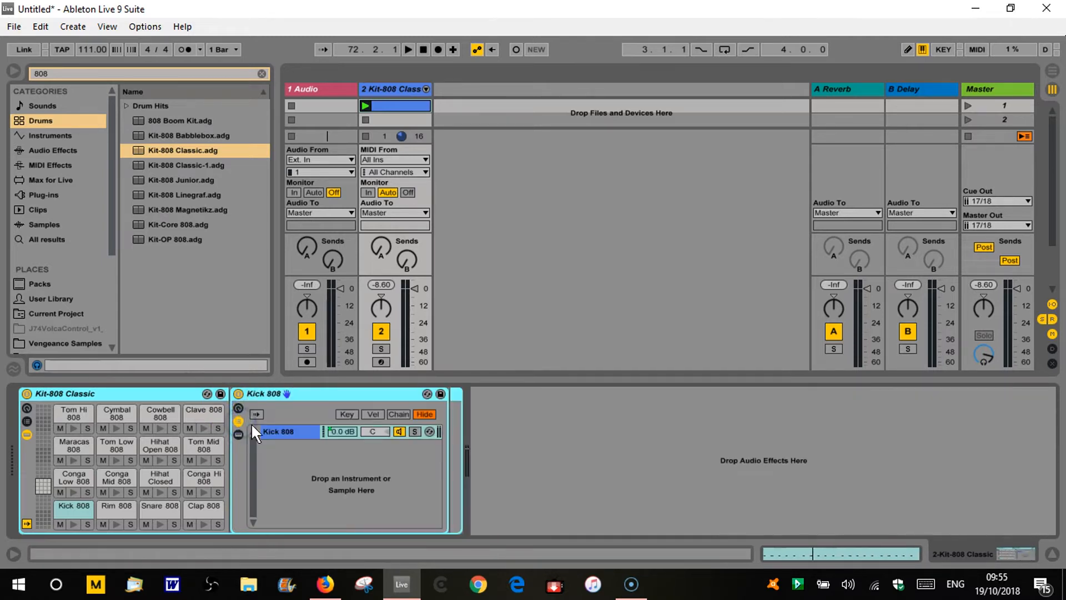
pyautogui.click(238, 435)
pyautogui.click(239, 420)
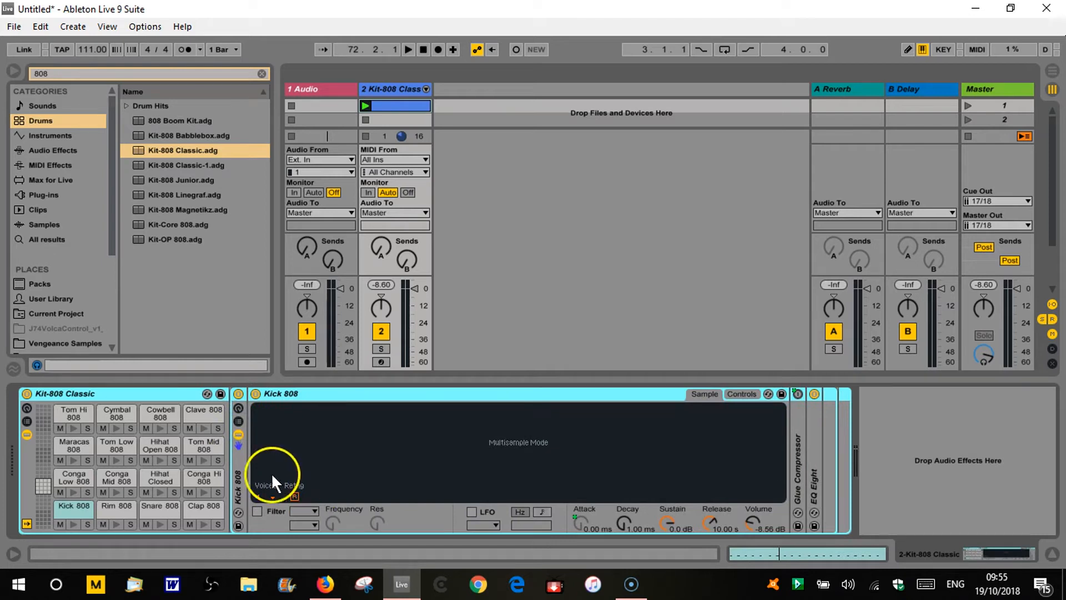
pyautogui.click(238, 406)
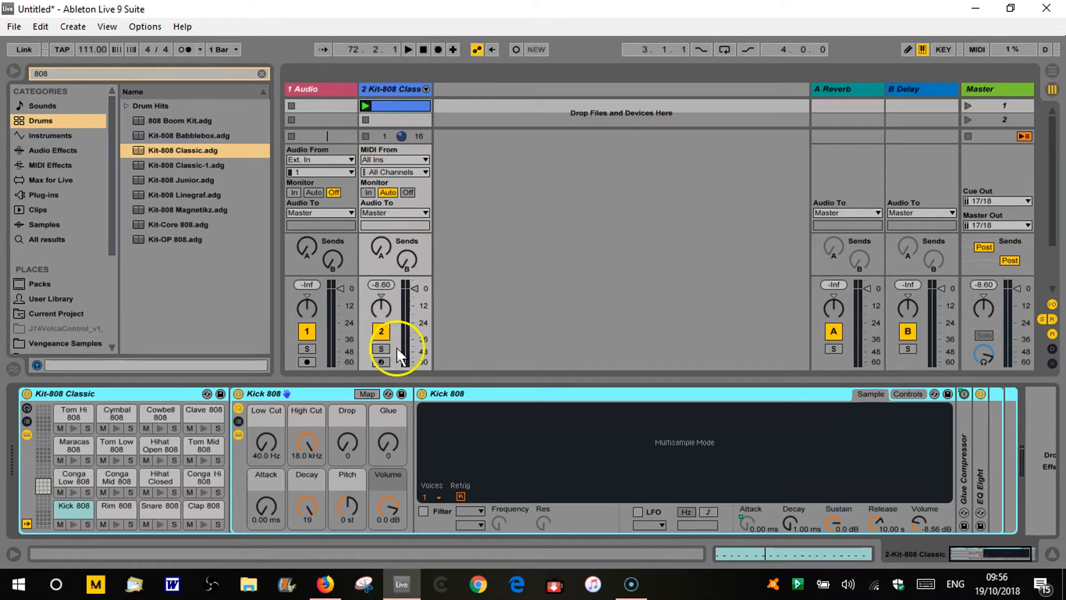
# Arm the 808 track, record movements of the Kick 808 Drop, Decay and Pitch macros into the clip, and play back the automation
pyautogui.click(382, 362)
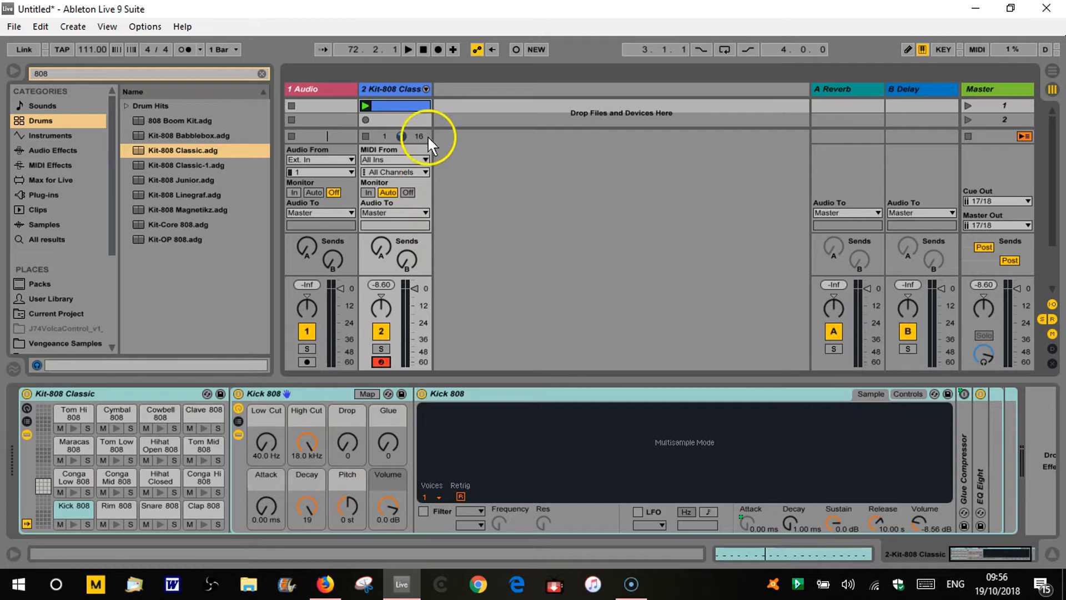
pyautogui.click(515, 50)
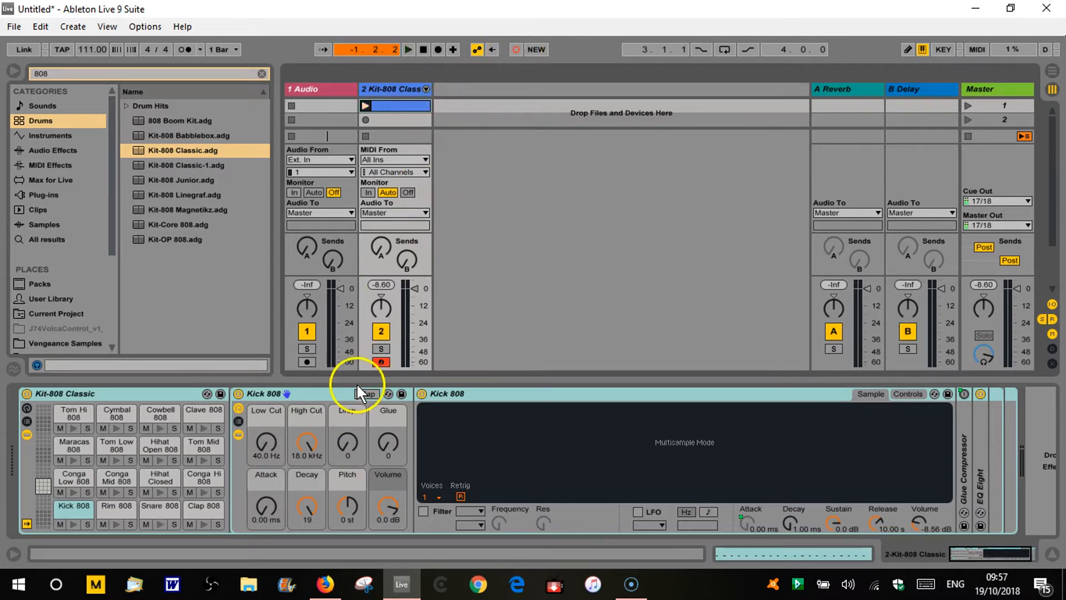
pyautogui.moveTo(348, 505); pyautogui.dragTo(305, 508)
pyautogui.moveTo(347, 447); pyautogui.dragTo(347, 400)
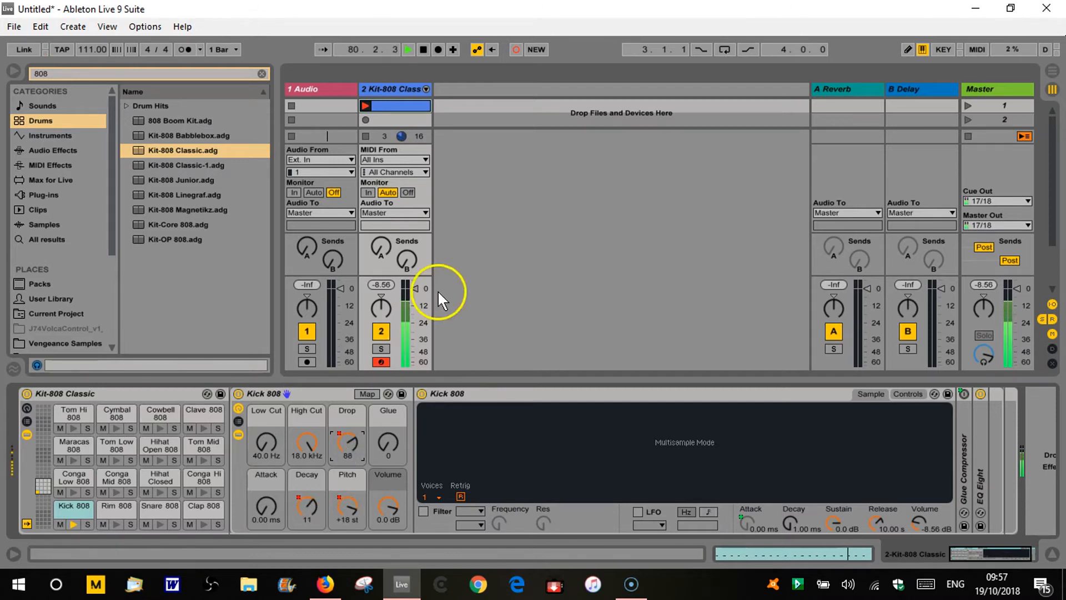
pyautogui.click(422, 49)
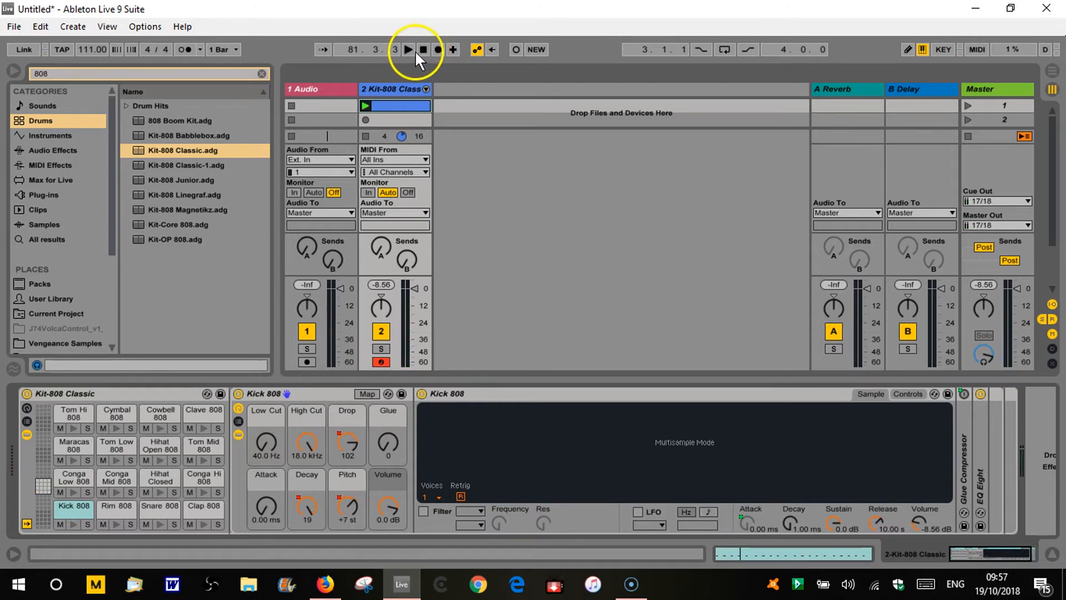
pyautogui.press('space')
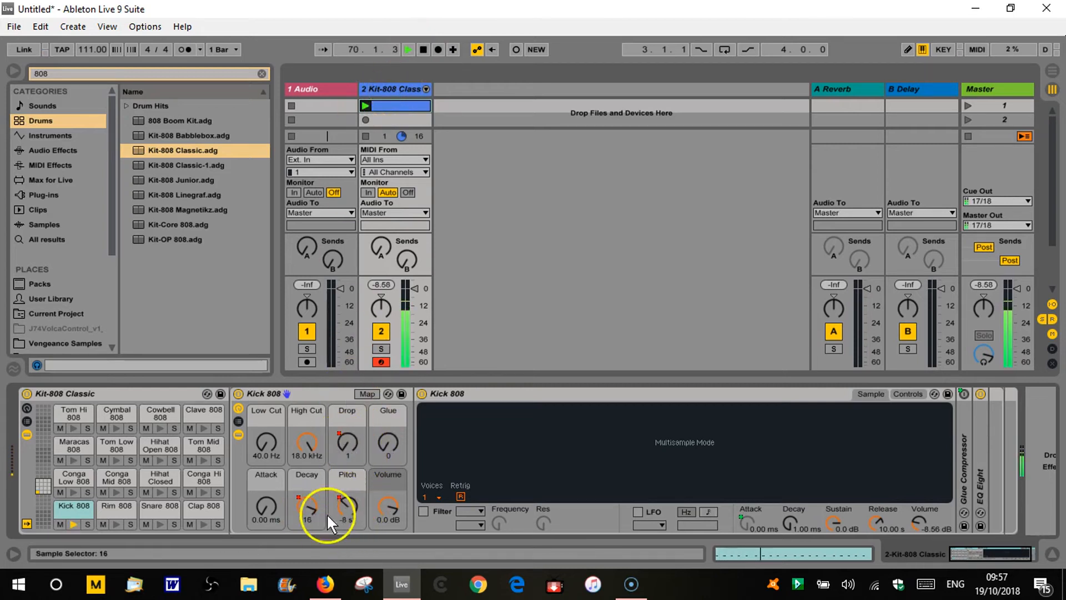
pyautogui.click(423, 50)
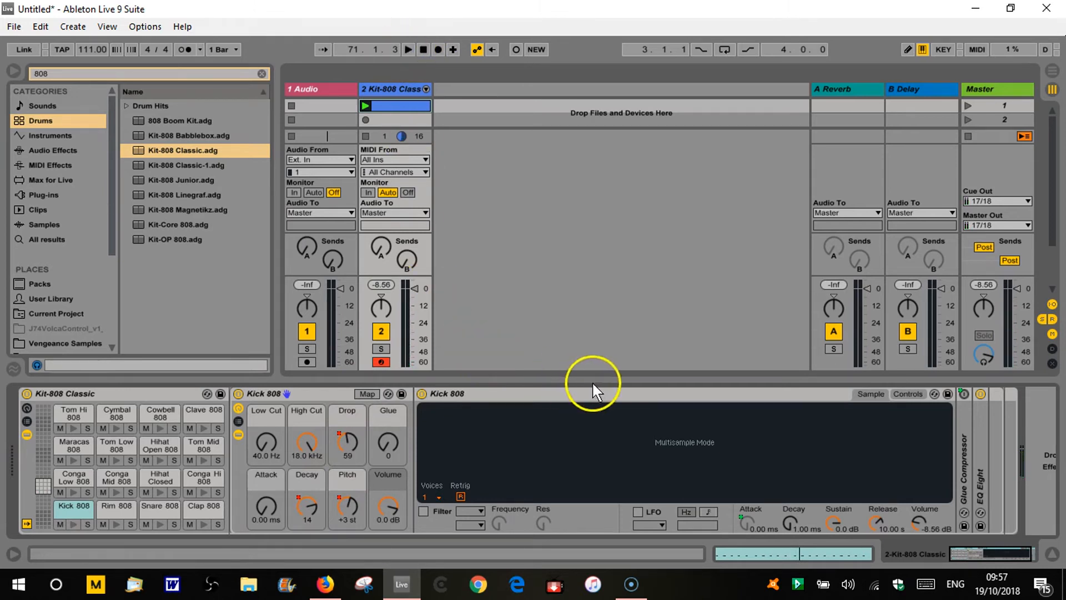
# Show the kick clip's Drop automation envelope for Kick 808 and play the clip to follow it
pyautogui.hotkey('shift', 'Tab')
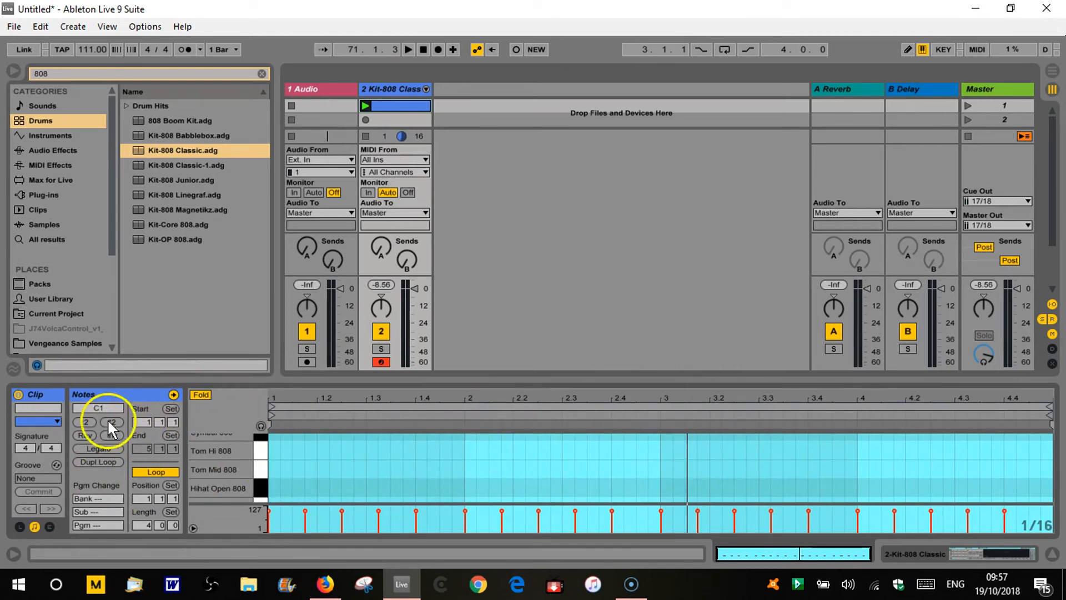
pyautogui.moveTo(526, 382); pyautogui.dragTo(630, 384)
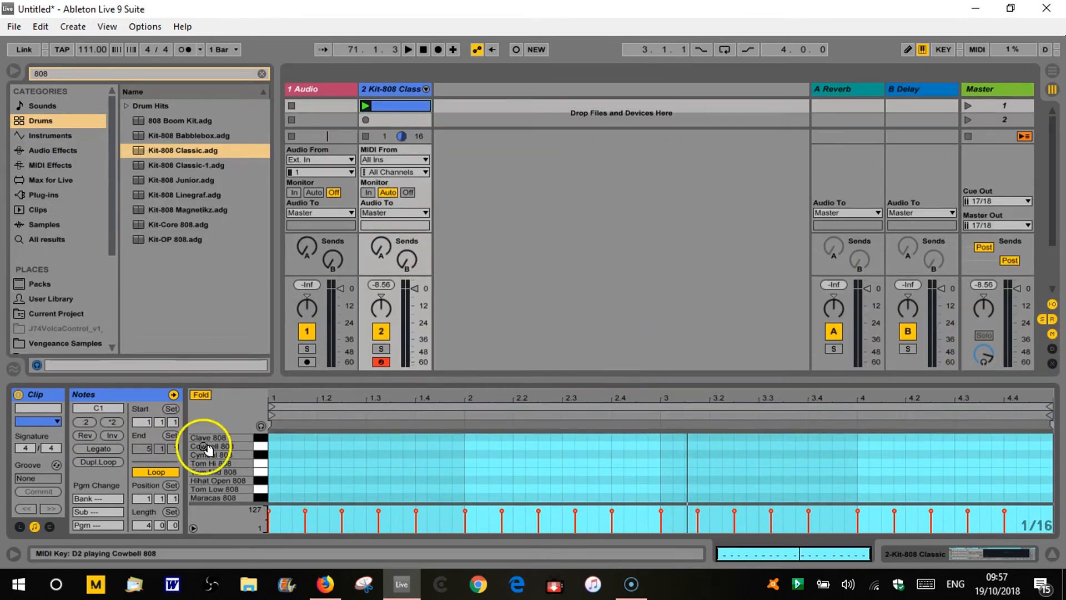
pyautogui.click(48, 525)
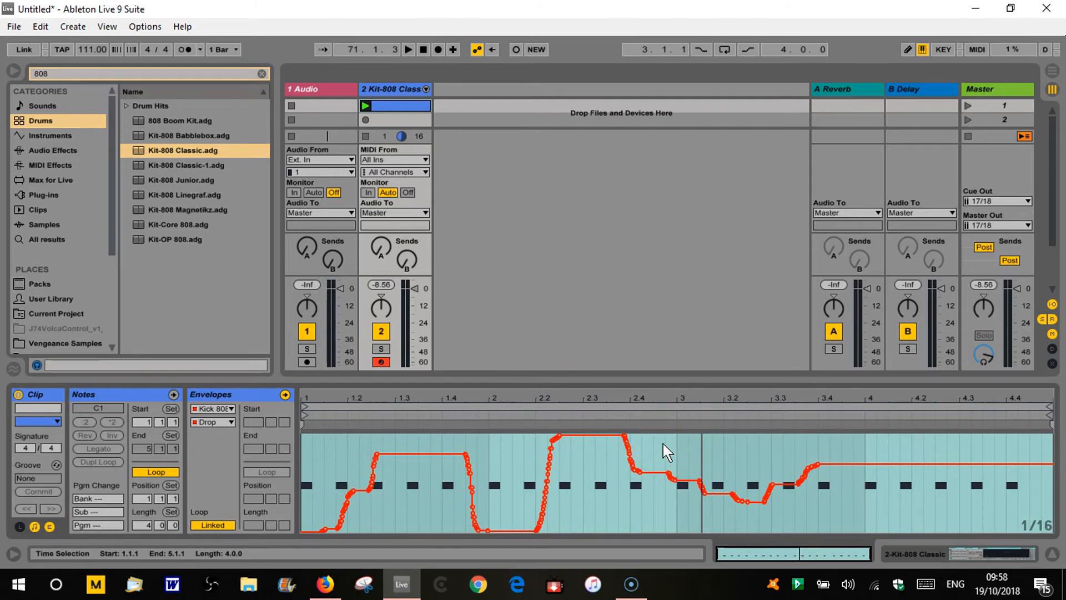
pyautogui.hotkey('shift', 'Tab')
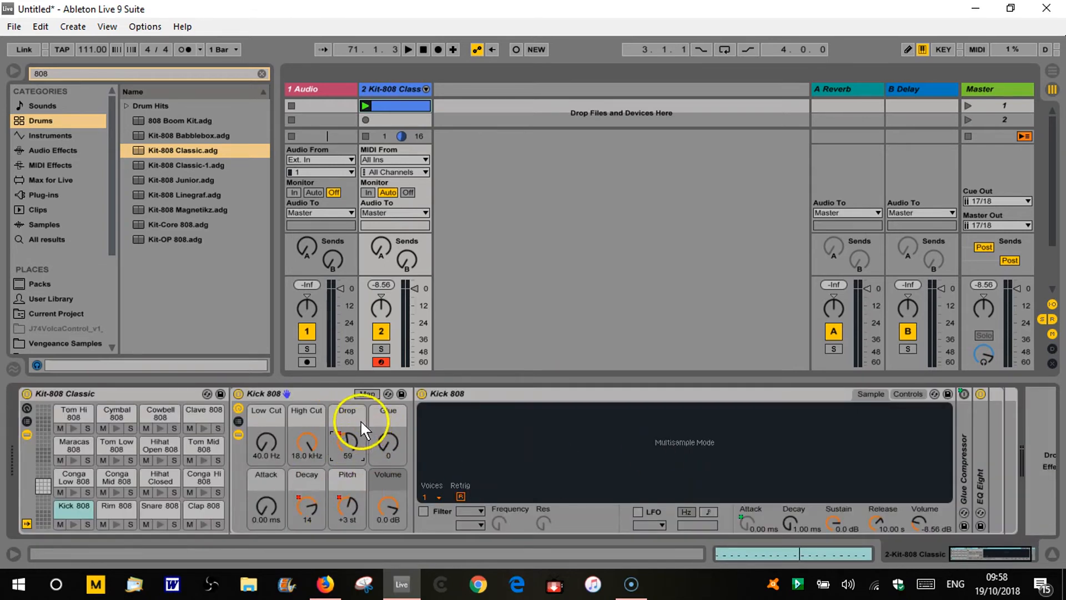
pyautogui.hotkey('shift', 'Tab')
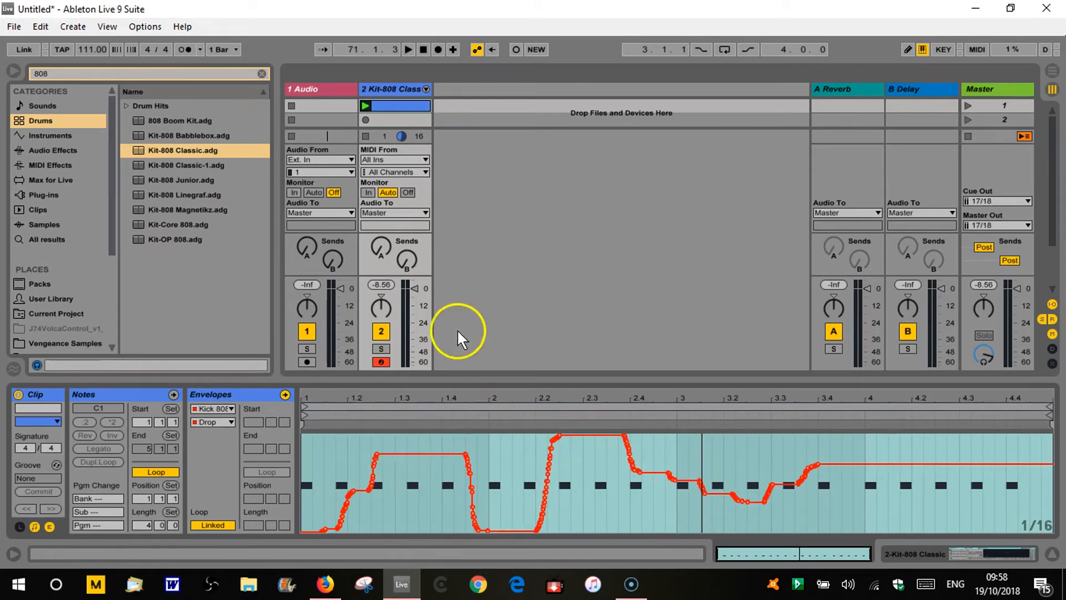
pyautogui.press('space')
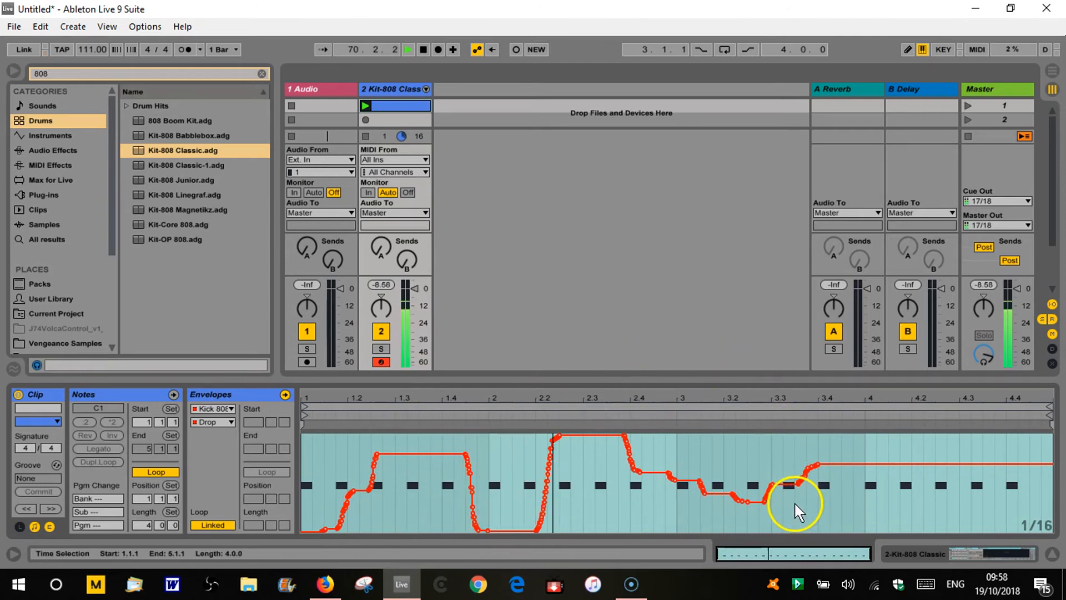
pyautogui.press('space')
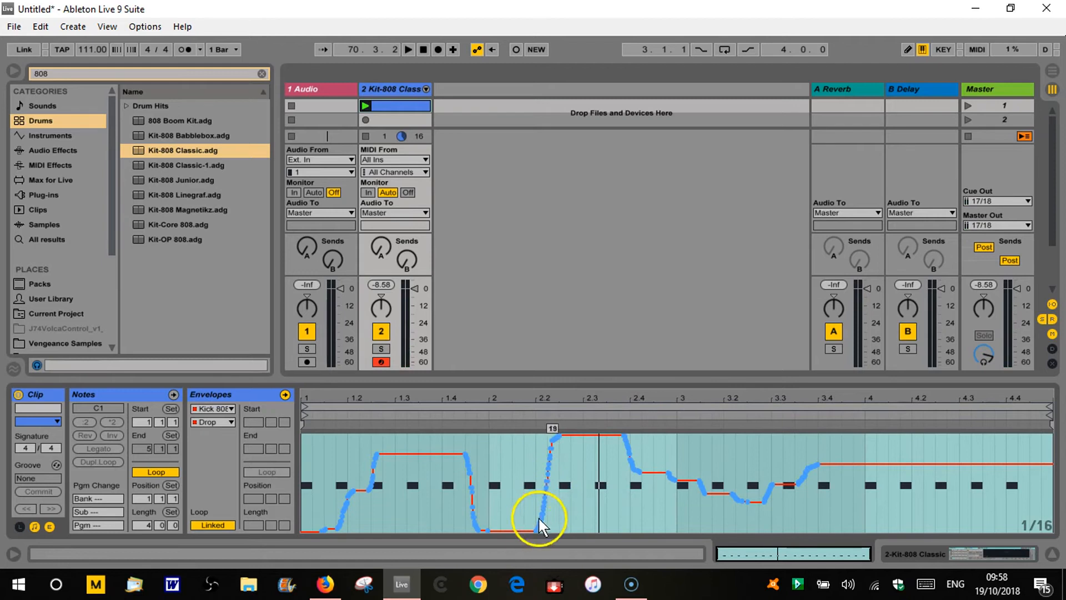
# Straighten the Drop envelope's rise just after 2.2 by deleting the breakpoints in the middle of the slope
pyautogui.click(538, 453)
pyautogui.hotkey('ctrl', 'a')
pyautogui.click(572, 452)
pyautogui.moveTo(535, 449); pyautogui.dragTo(558, 453)
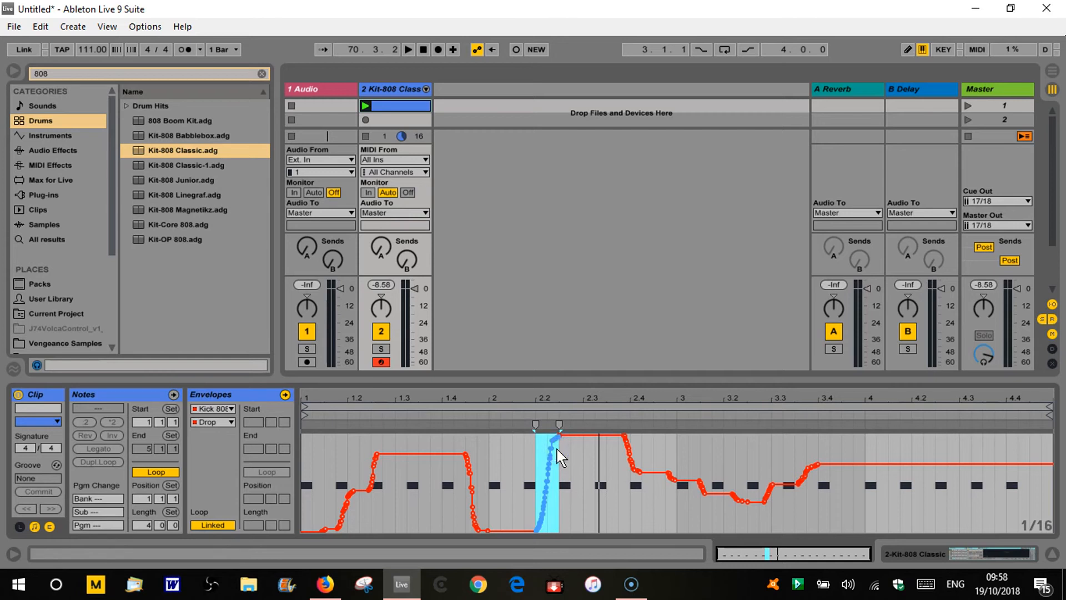
pyautogui.press('Delete')
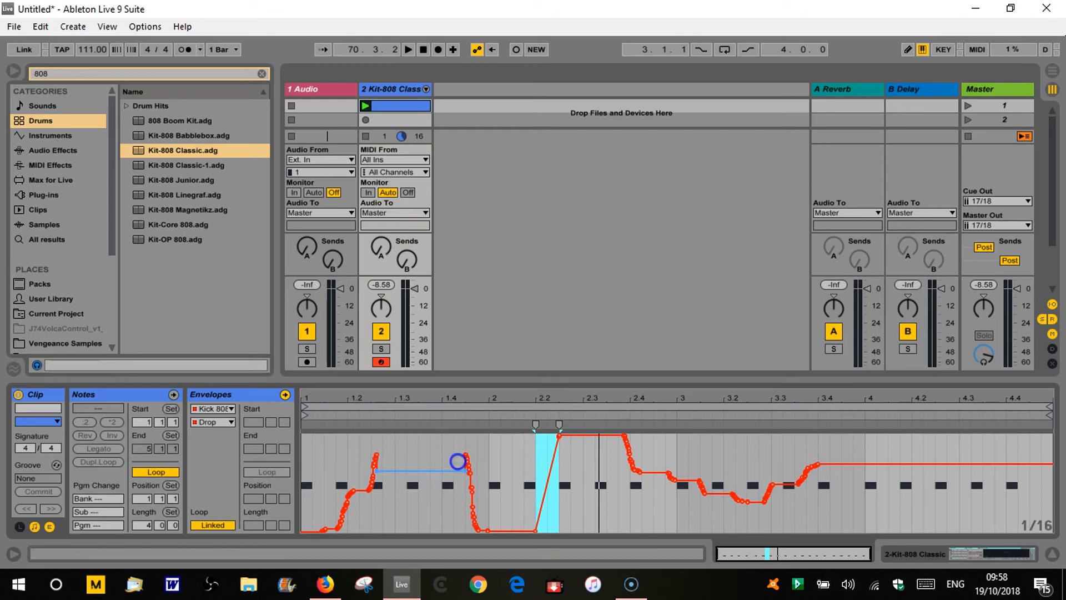
# Delete the breakpoints in the Drop envelope's fall from 1.4.3 to 1.4.4 to leave a straight slope
pyautogui.click(477, 459)
pyautogui.moveTo(475, 457); pyautogui.dragTo(466, 463)
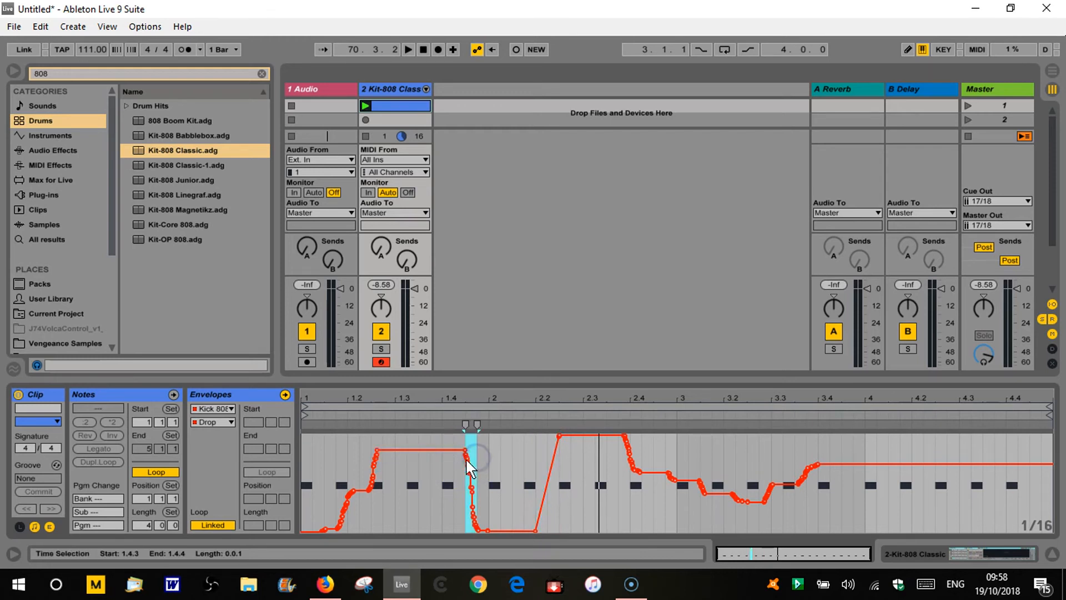
pyautogui.press('Delete')
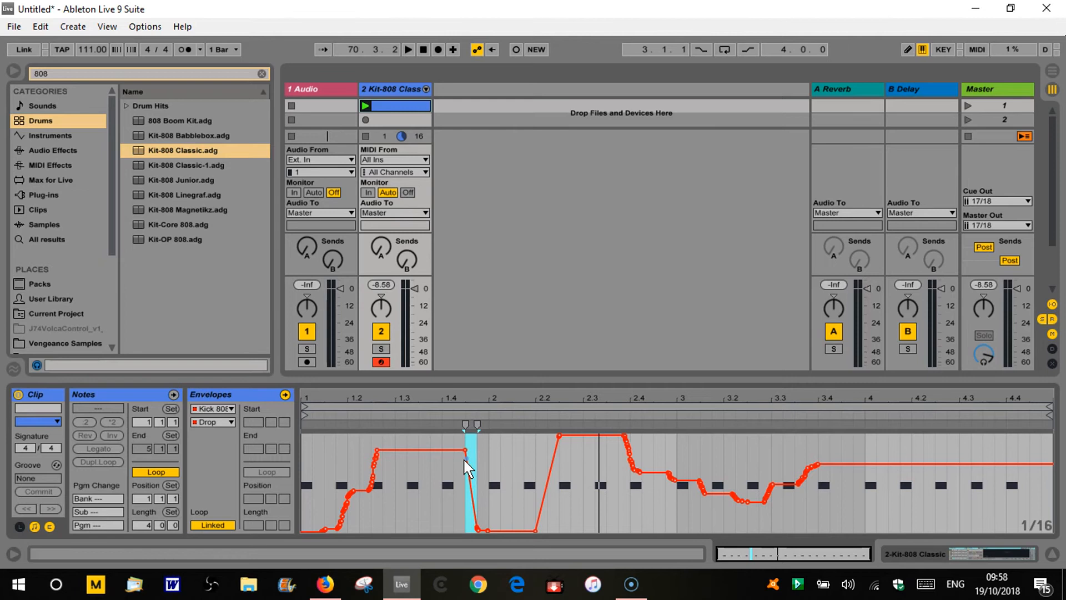
pyautogui.click(442, 472)
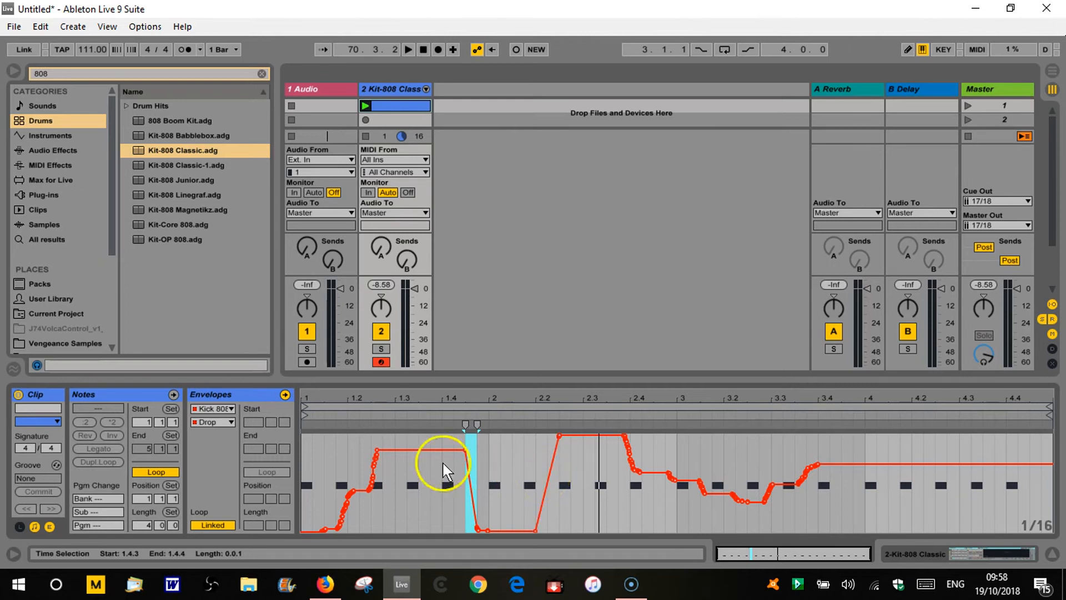
# Keep Kick 808 as the envelope device and show its Pitch automation envelope
pyautogui.click(84, 429)
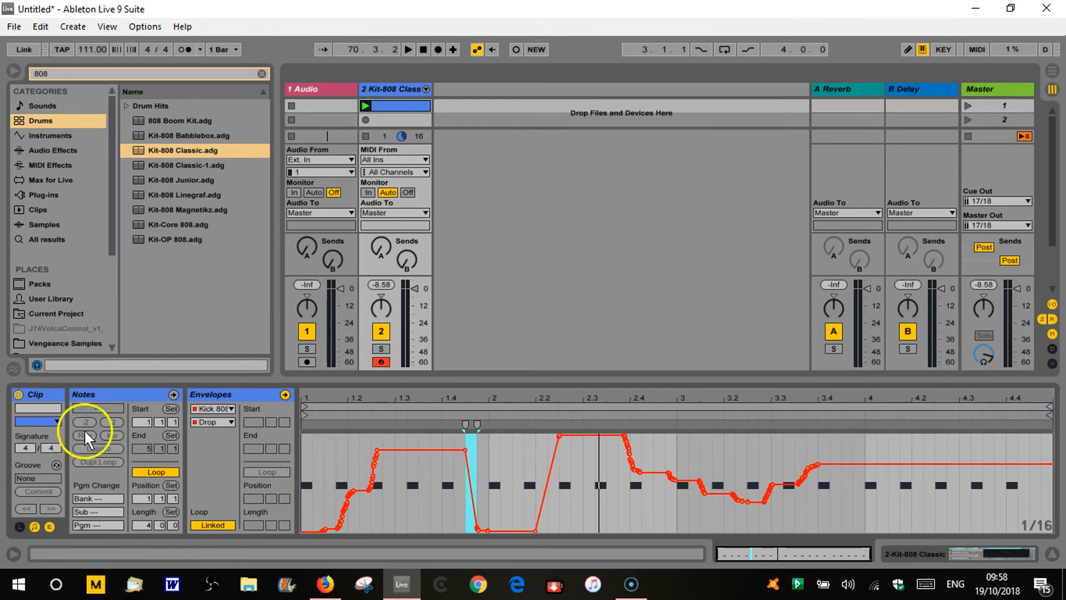
pyautogui.click(227, 409)
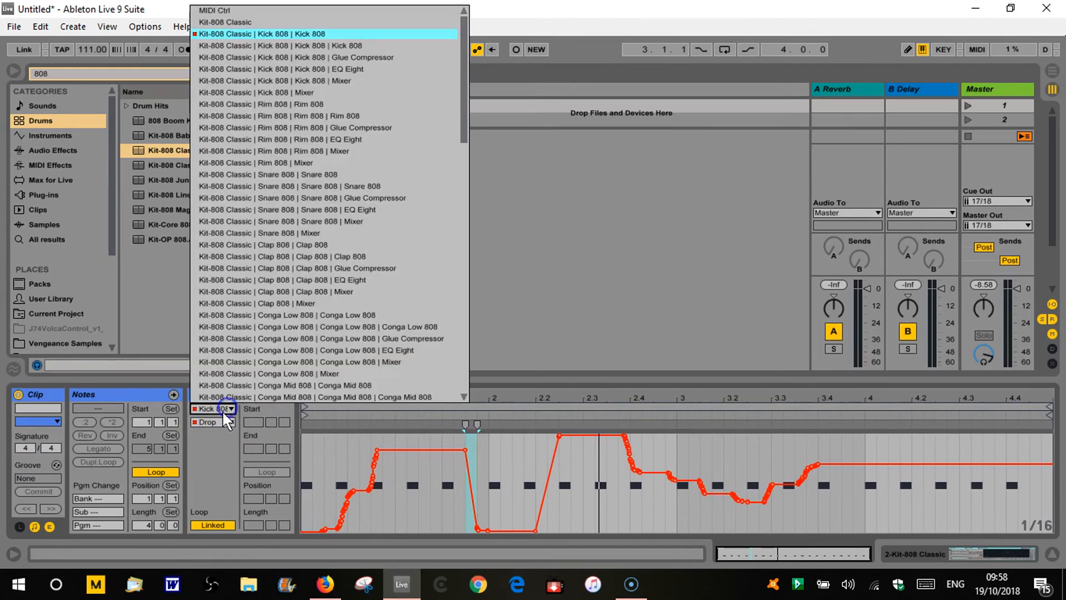
pyautogui.click(336, 34)
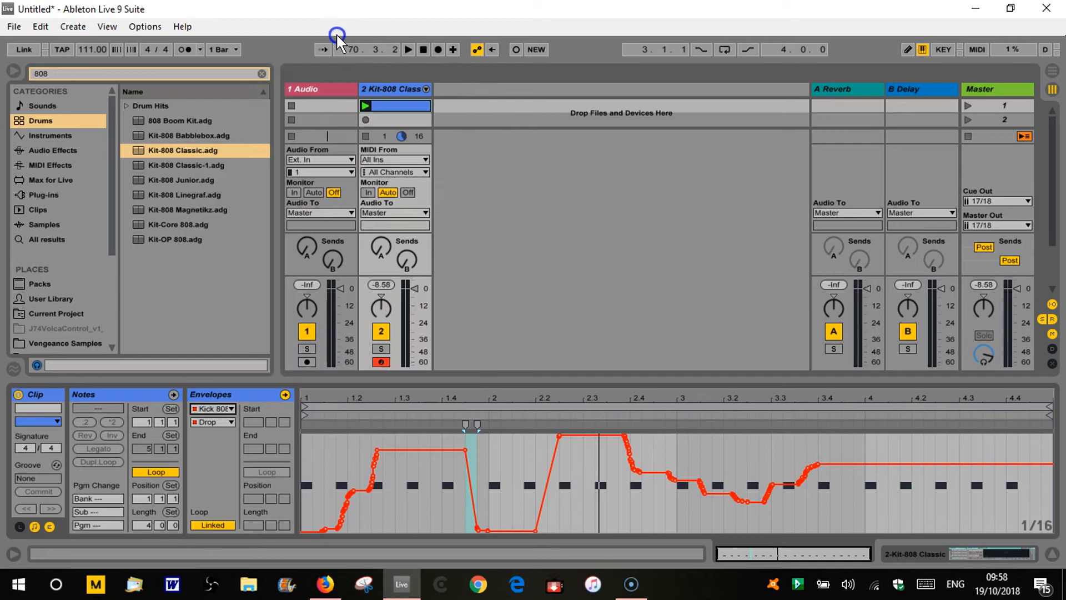
pyautogui.click(232, 422)
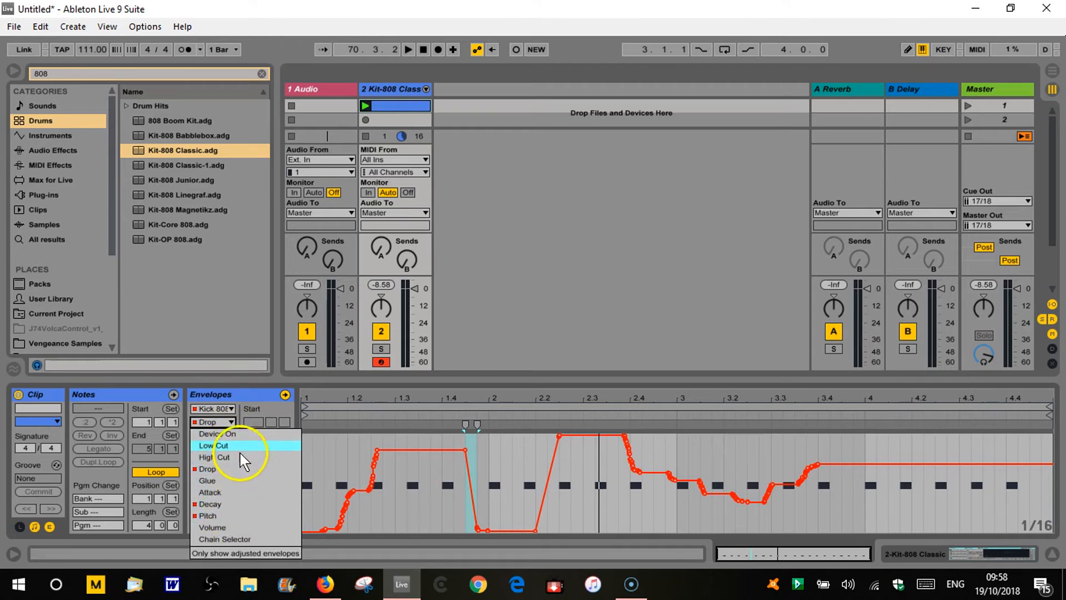
pyautogui.click(219, 516)
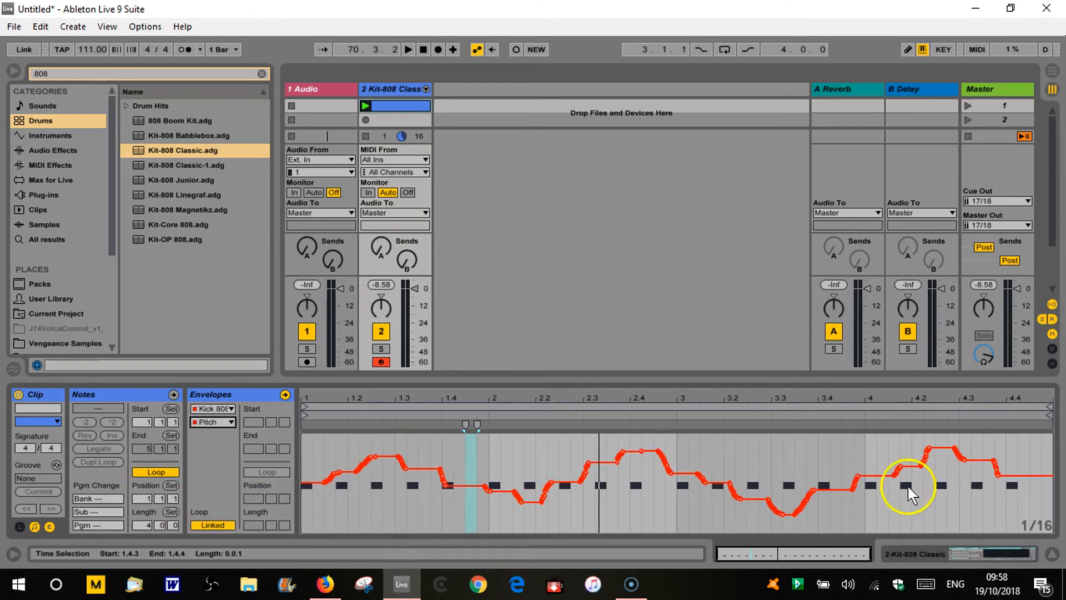
# Choose Kick 808's Glue Compressor as the envelope device and look through its automatable parameters
pyautogui.click(229, 409)
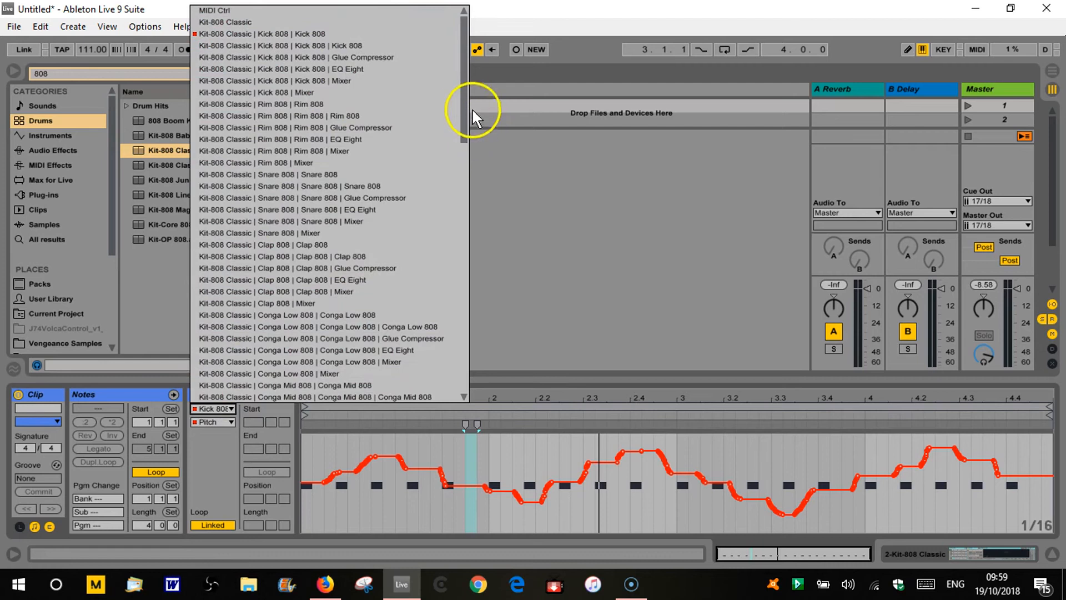
pyautogui.moveTo(464, 89); pyautogui.dragTo(442, 54)
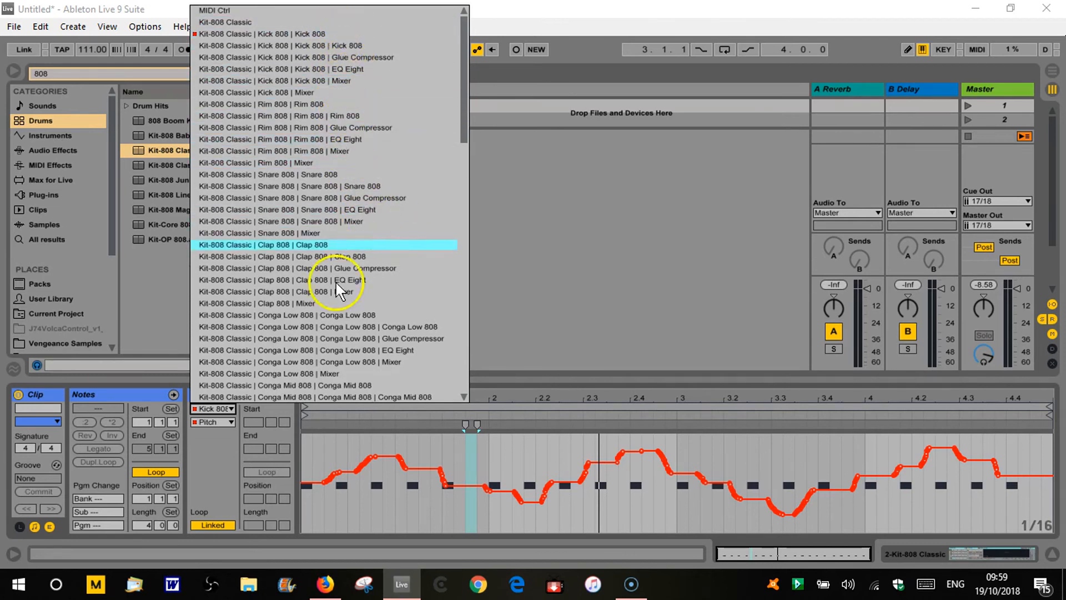
pyautogui.moveTo(464, 88); pyautogui.dragTo(459, 66)
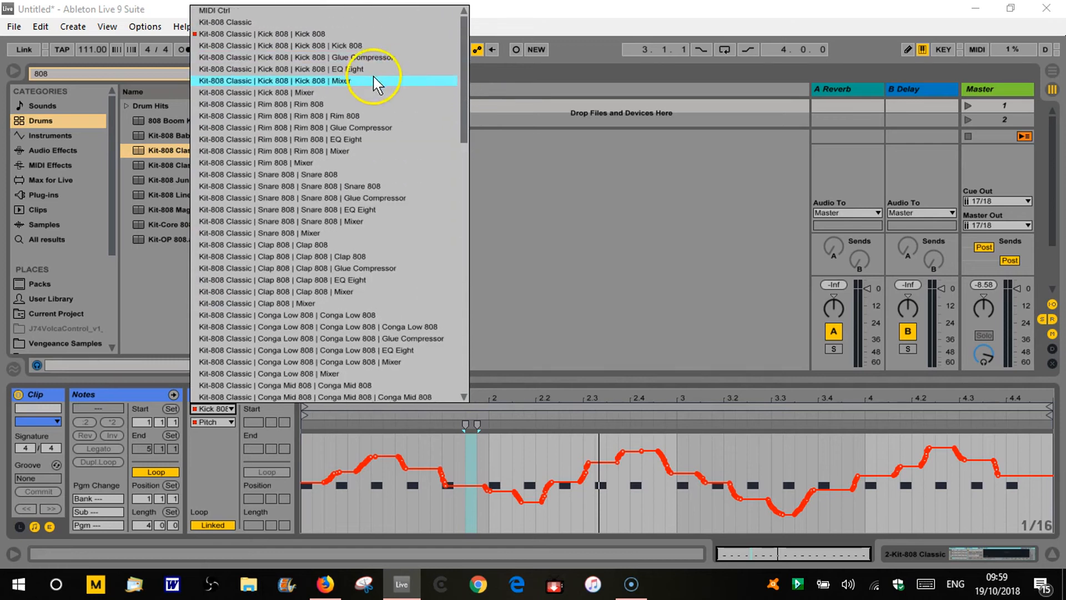
pyautogui.click(294, 57)
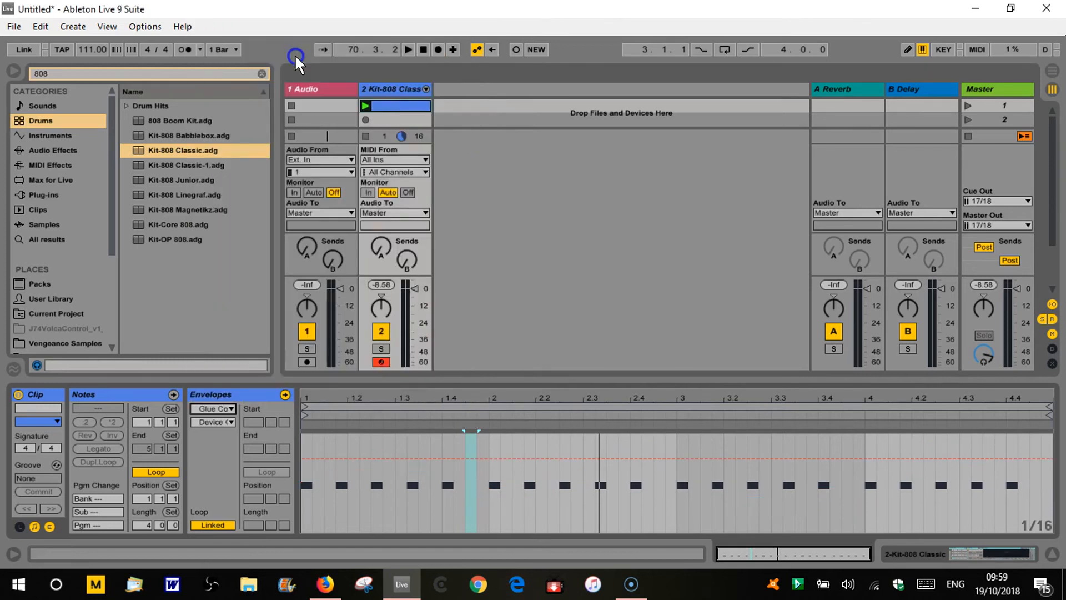
pyautogui.click(228, 420)
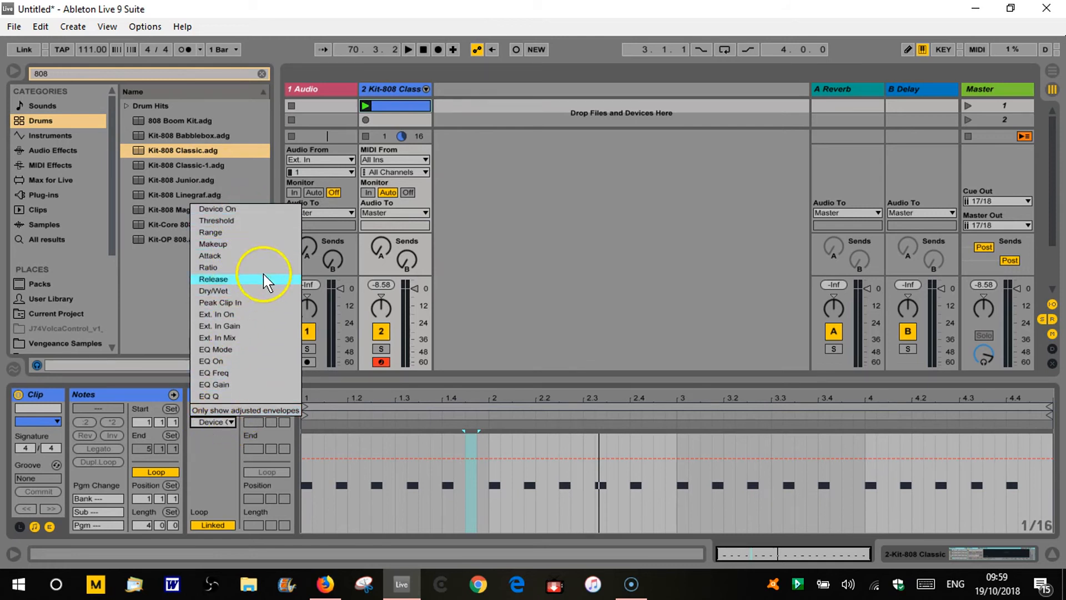
pyautogui.click(221, 457)
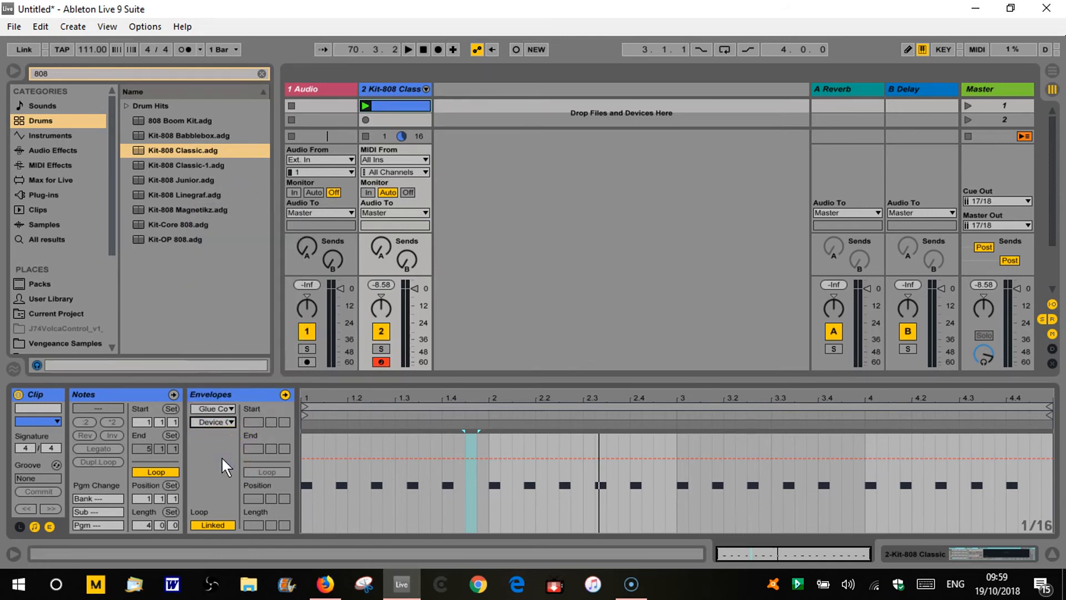
# Check the kit's devices, return to the clip, and show the Ext. In On envelope of Kick 808's Glue Compressor
pyautogui.hotkey('shift', 'Tab')
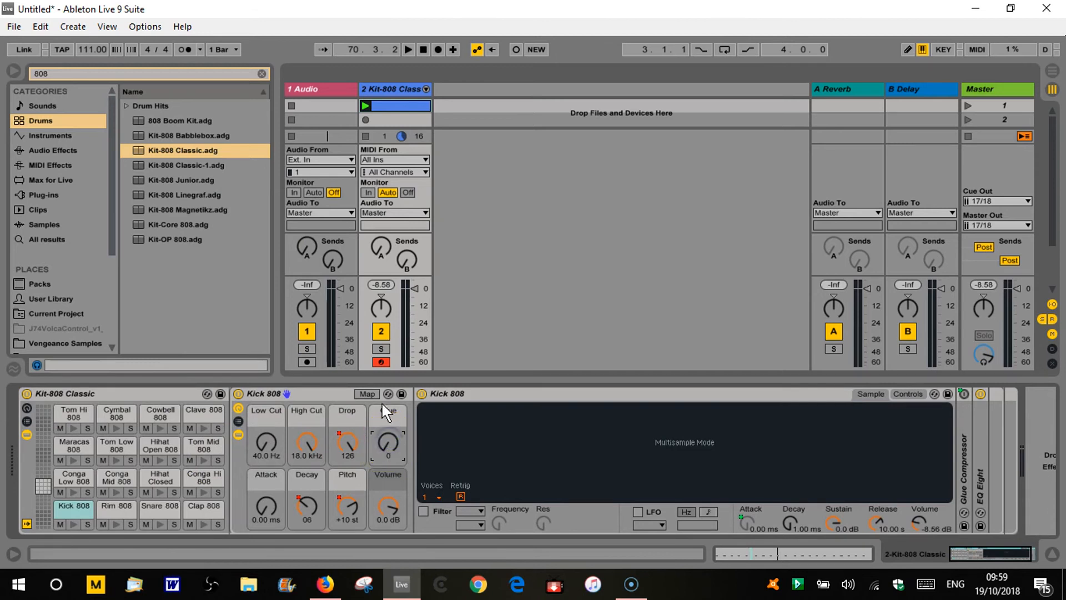
pyautogui.hotkey('shift', 'Tab')
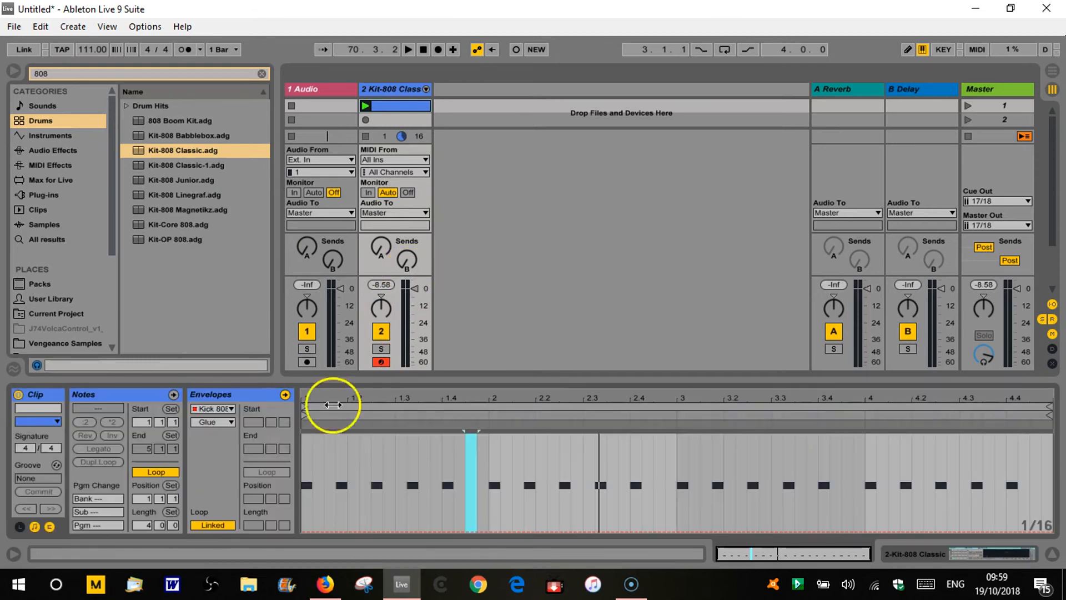
pyautogui.click(228, 422)
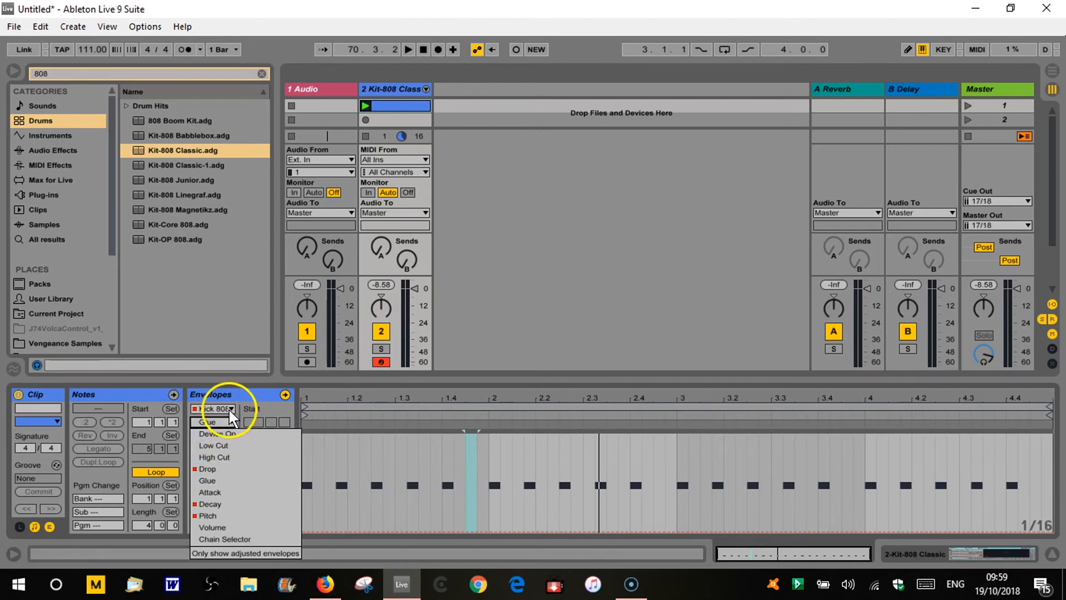
pyautogui.click(228, 407)
pyautogui.click(229, 408)
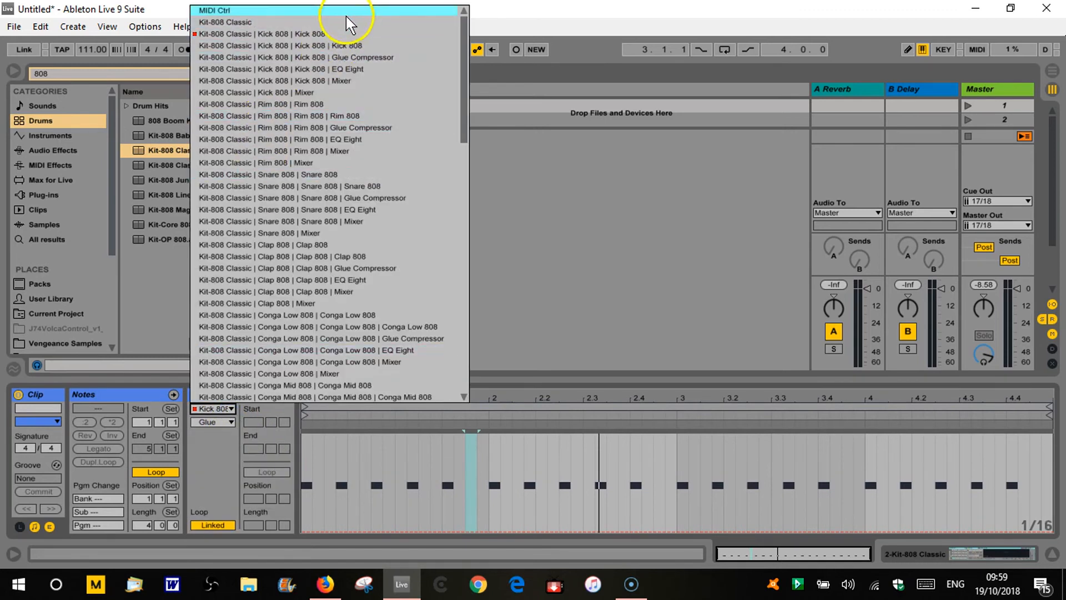
pyautogui.click(375, 56)
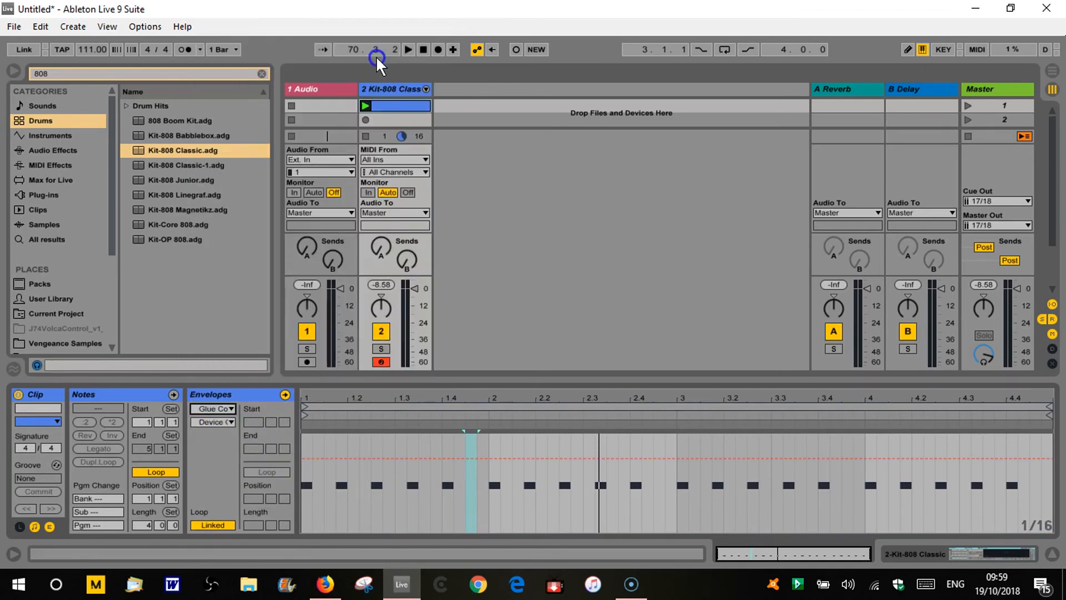
pyautogui.click(227, 422)
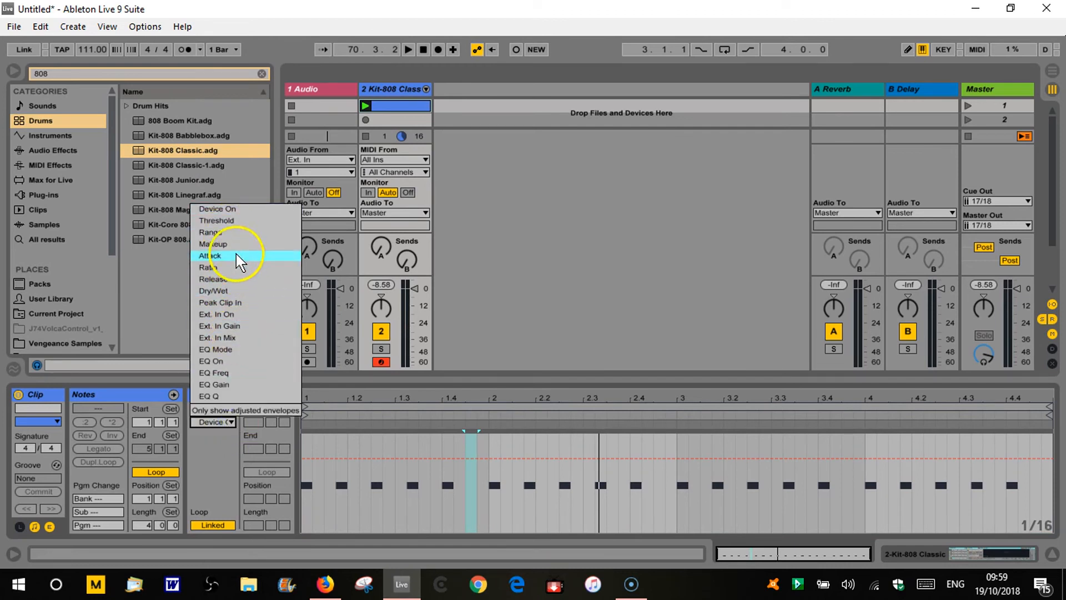
pyautogui.click(238, 314)
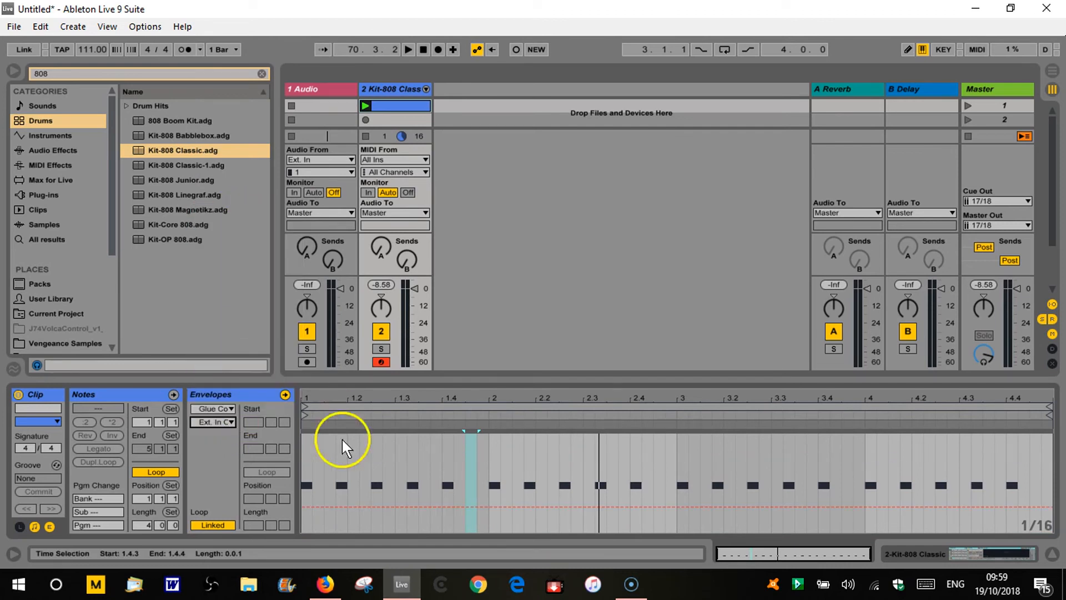
# Add breakpoints near 1.1 and 1.3 to the Ext. In On envelope, trying and undoing a raised section from about 2.2 to 2.4
pyautogui.click(364, 504)
pyautogui.moveTo(490, 507); pyautogui.dragTo(529, 458)
pyautogui.moveTo(611, 460); pyautogui.dragTo(635, 506)
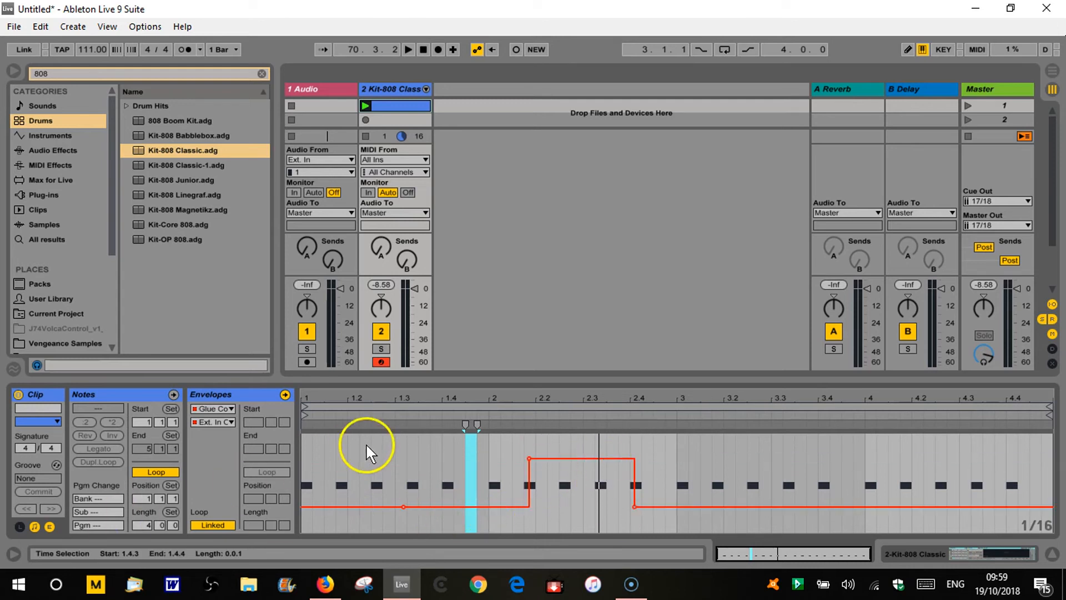
pyautogui.hotkey('ctrl', 'z')
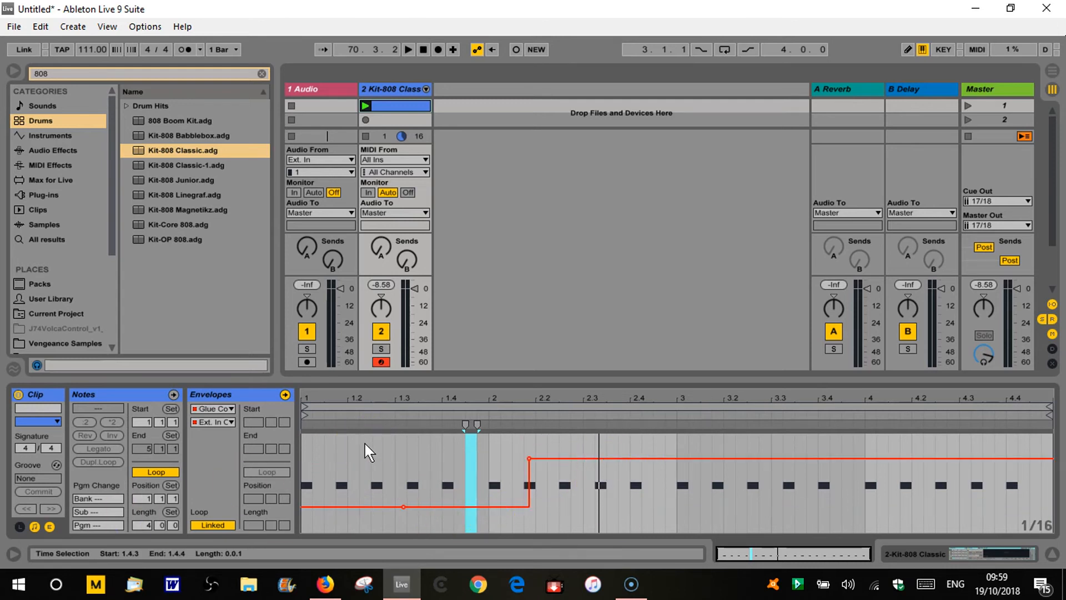
pyautogui.hotkey('ctrl', 'z')
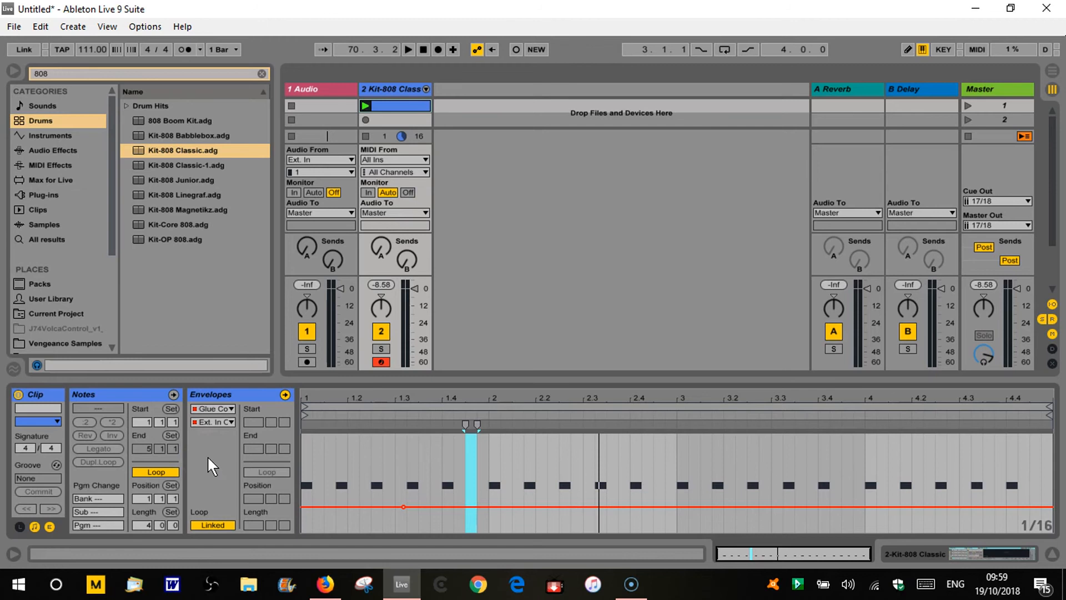
pyautogui.click(320, 506)
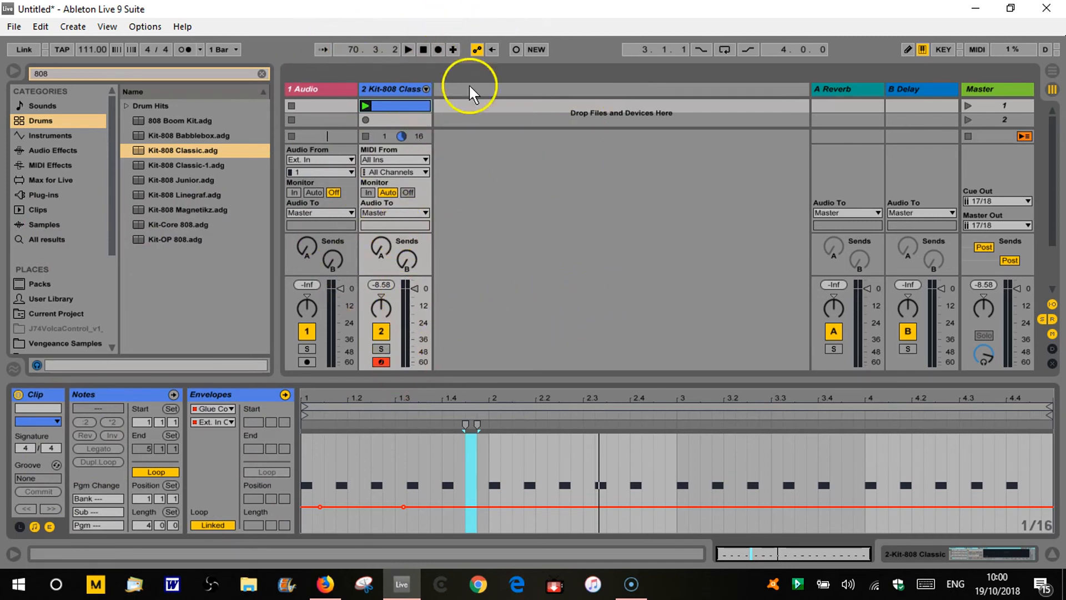
# Record movements of the 808 track's A Reverb send, B Delay send and panning into the clip, and stop playback
pyautogui.click(516, 49)
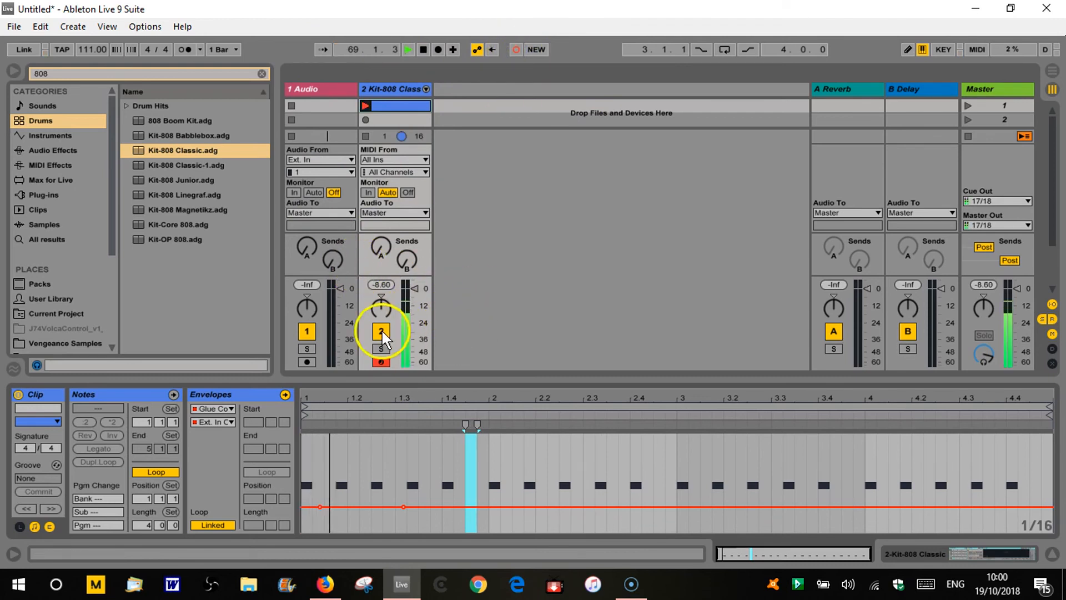
pyautogui.moveTo(377, 252); pyautogui.dragTo(404, 298)
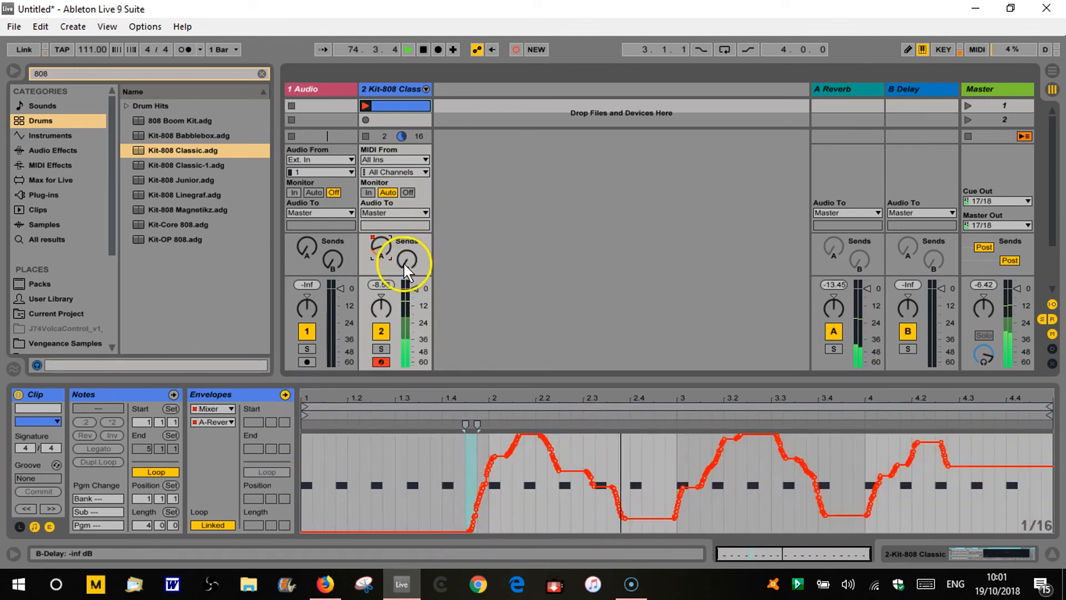
pyautogui.moveTo(403, 262)
pyautogui.mouseDown()
pyautogui.moveTo(403, 172)
pyautogui.moveTo(407, 262)
pyautogui.mouseUp()
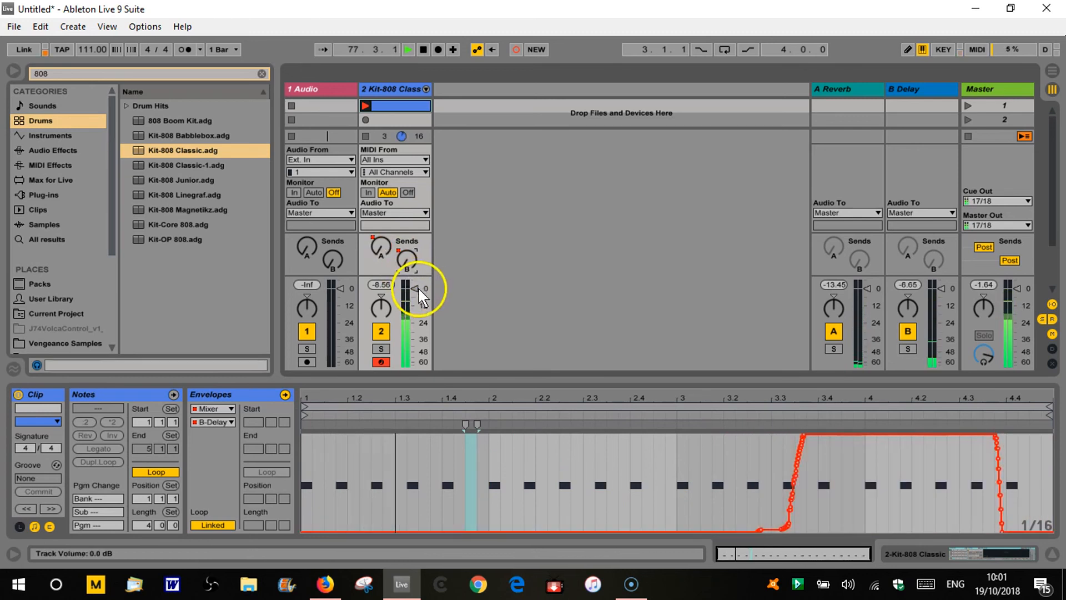
pyautogui.moveTo(381, 307)
pyautogui.mouseDown()
pyautogui.moveTo(380, 344)
pyautogui.moveTo(381, 271)
pyautogui.moveTo(381, 323)
pyautogui.moveTo(381, 271)
pyautogui.moveTo(381, 292)
pyautogui.mouseUp()
pyautogui.click(423, 49)
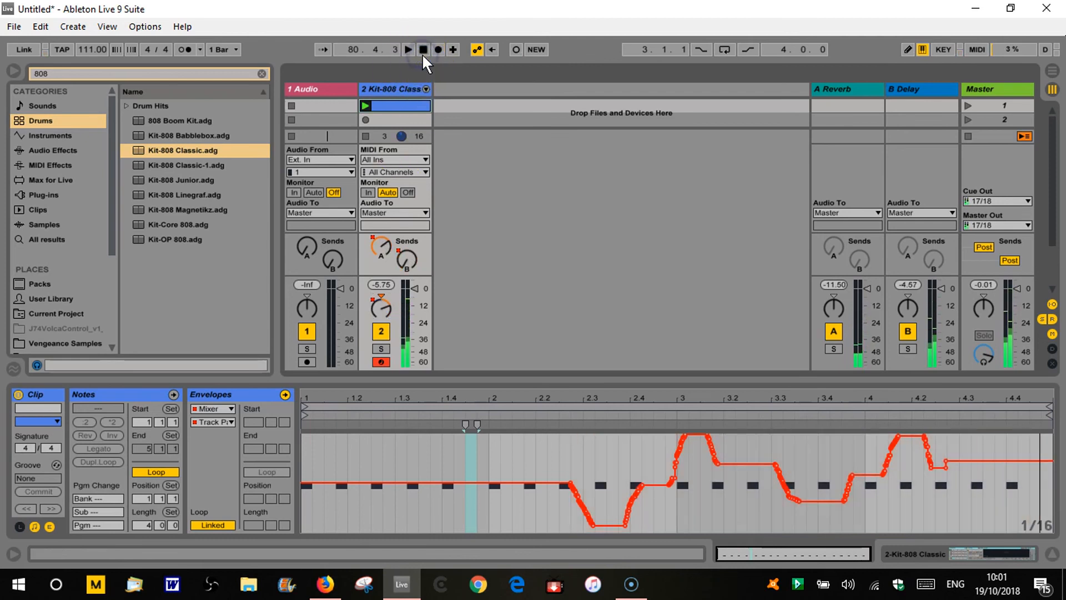
# Look through the envelope device list for automated devices, choose Mixer, and open its parameter list
pyautogui.click(227, 407)
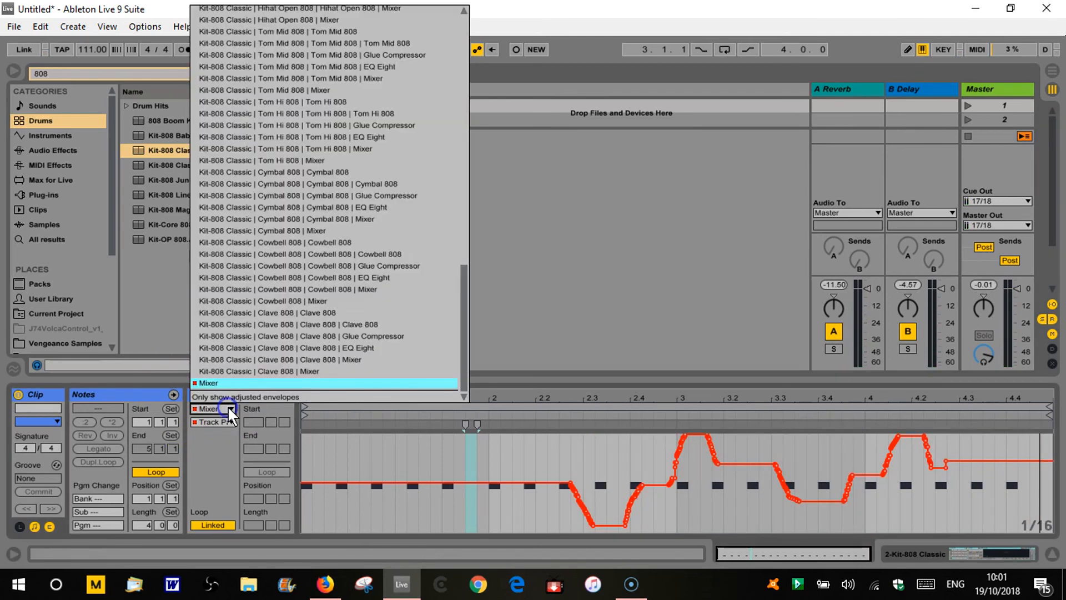
pyautogui.moveTo(461, 325); pyautogui.dragTo(465, 32)
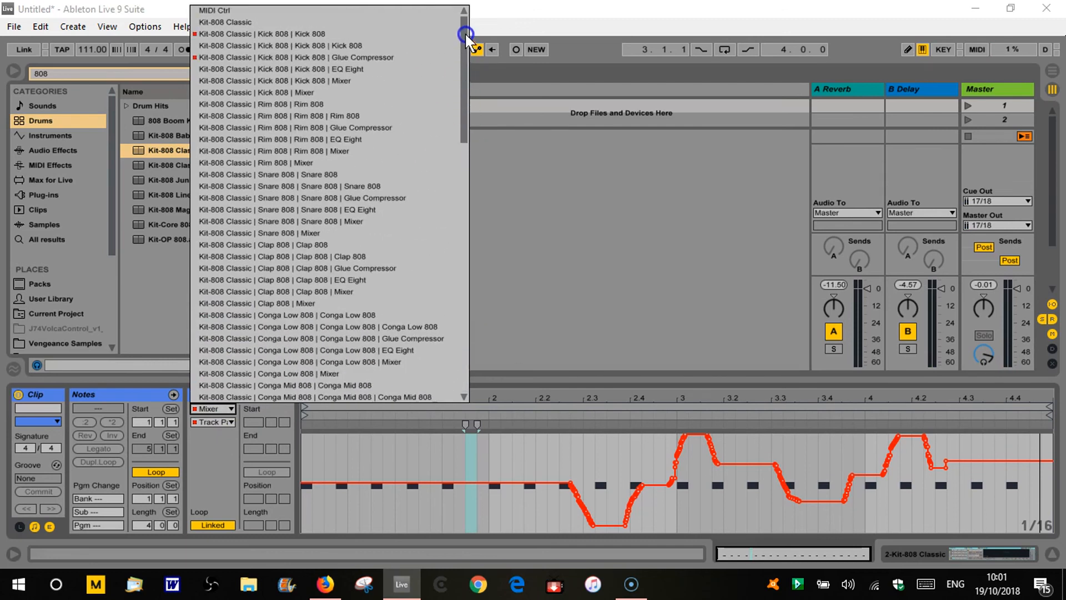
pyautogui.moveTo(459, 72); pyautogui.dragTo(438, 361)
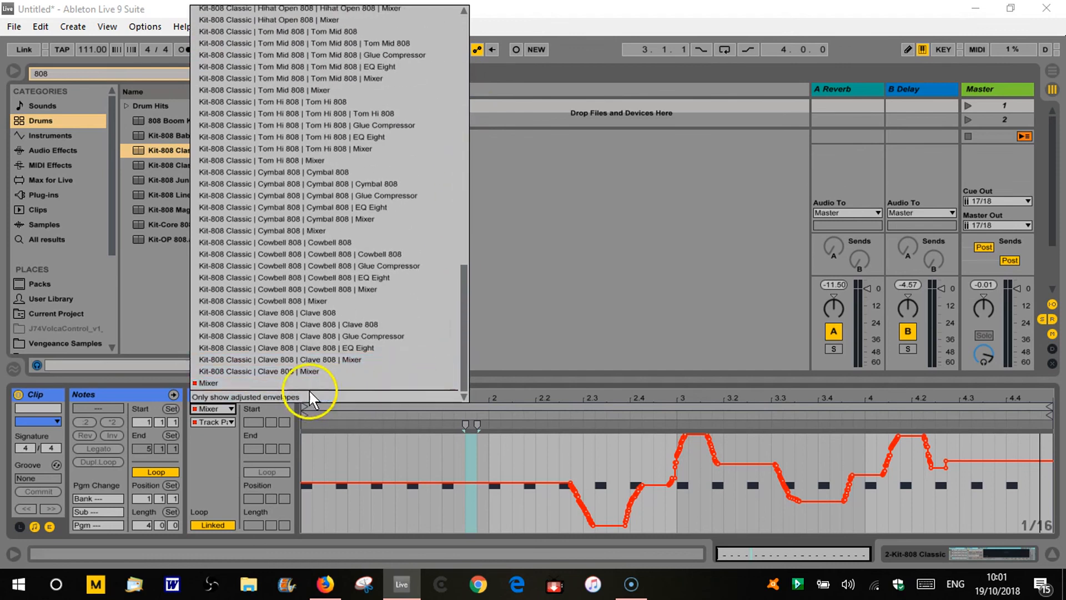
pyautogui.click(207, 383)
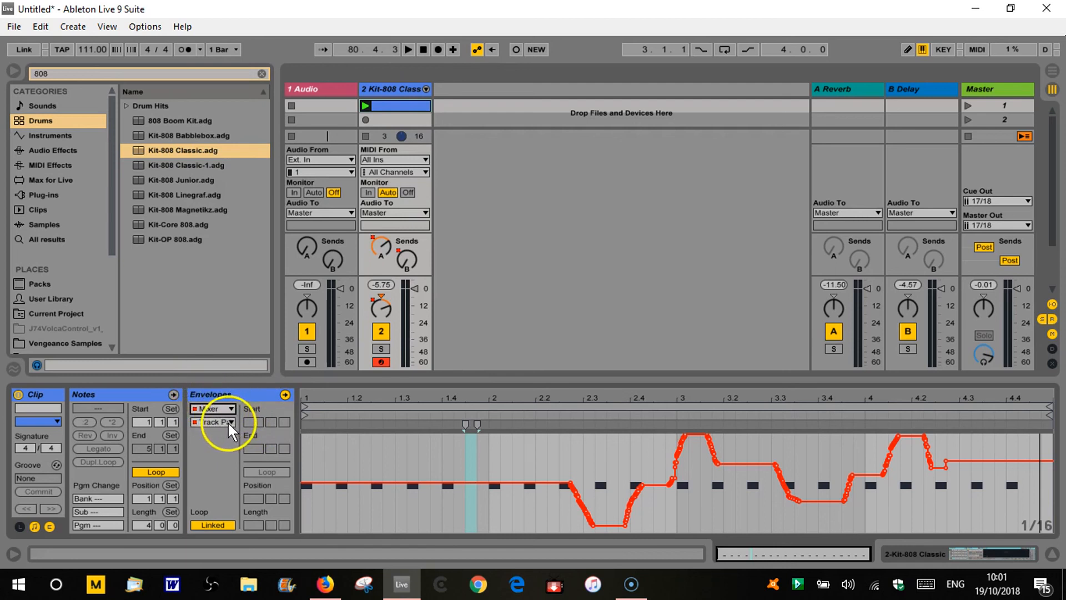
pyautogui.click(228, 421)
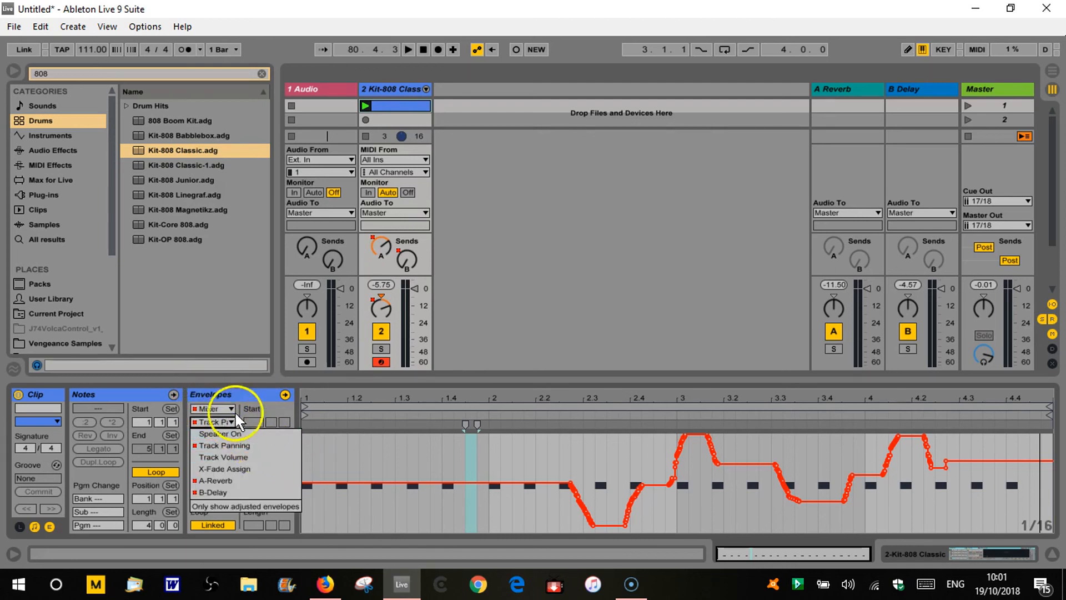